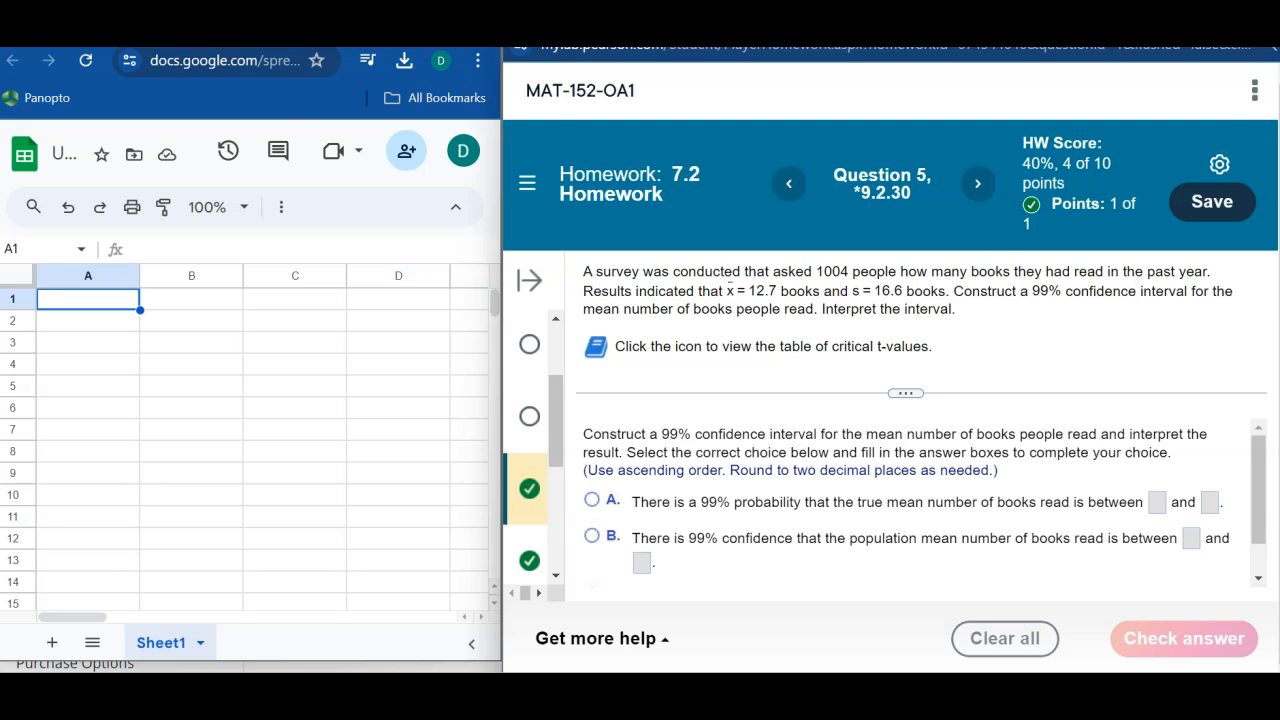
Step: Enter the labels mean, std dev, n, CL, Alpha/2 and Crit T in cells B1 through B6
{"action": "left_click", "coordinate": [222, 305]}
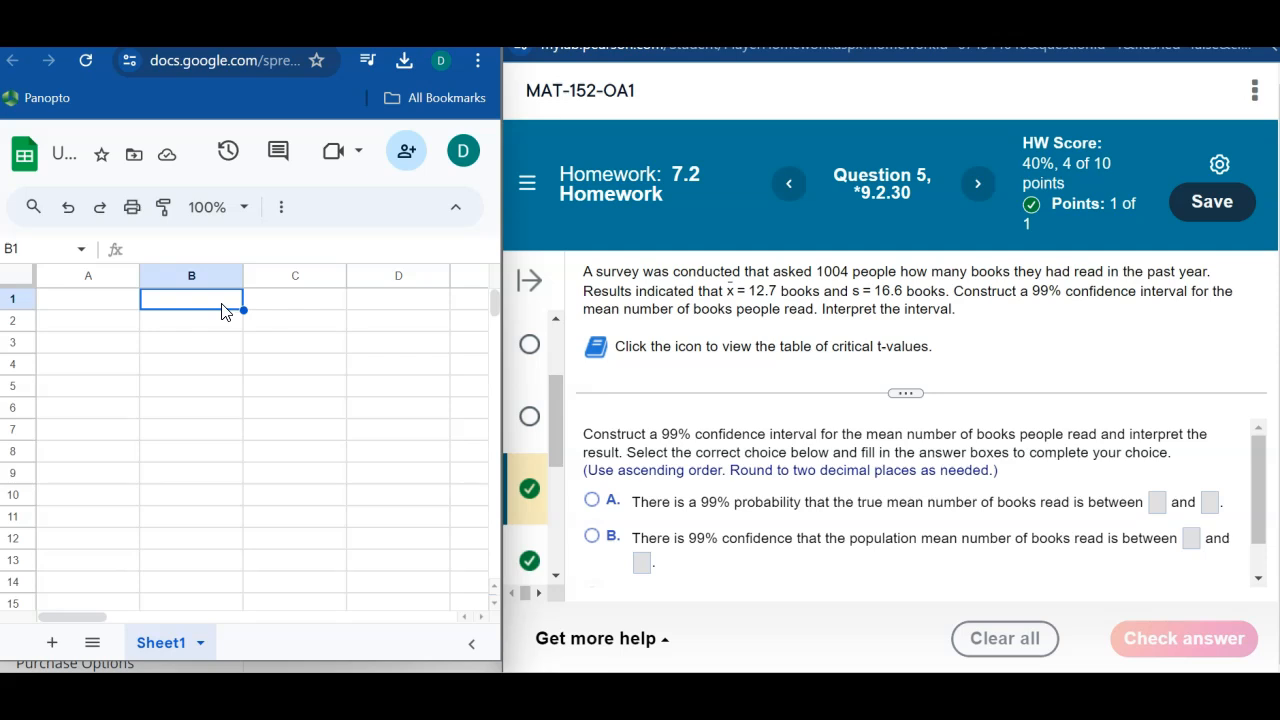
{"action": "type", "text": "mean"}
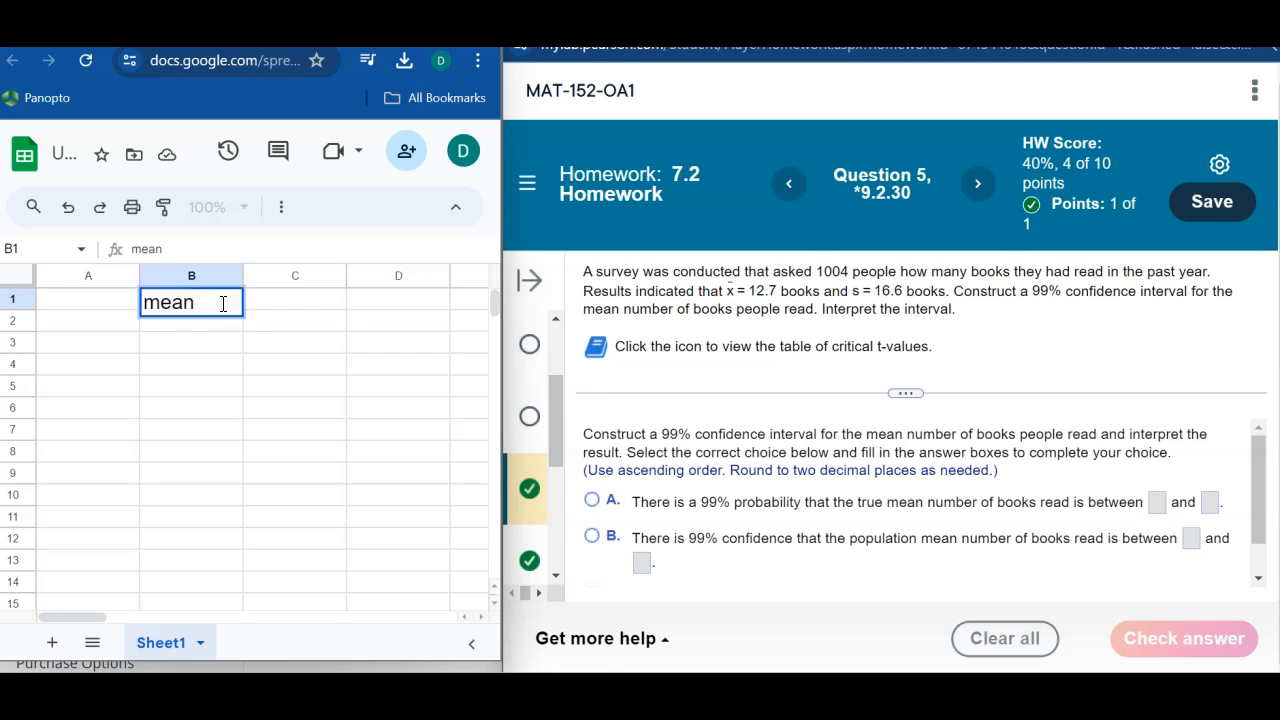
{"action": "key", "text": "Return"}
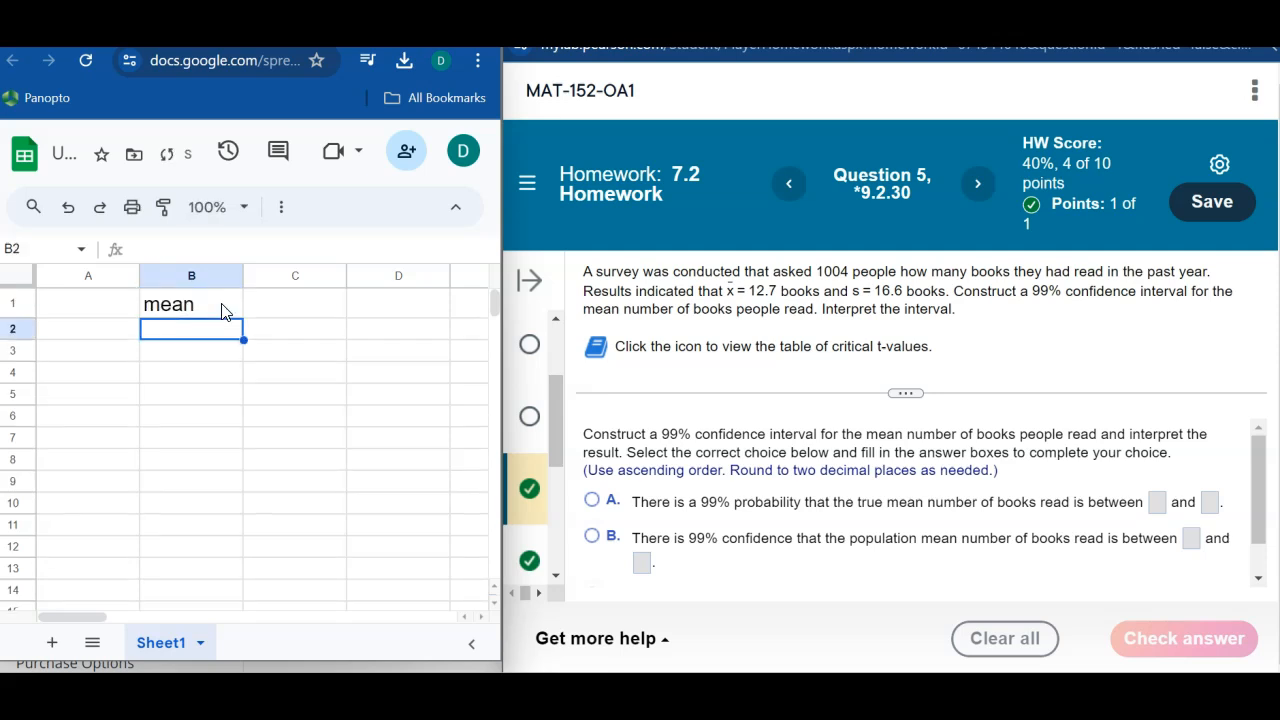
{"action": "type", "text": "std dev"}
{"action": "key", "text": "Return"}
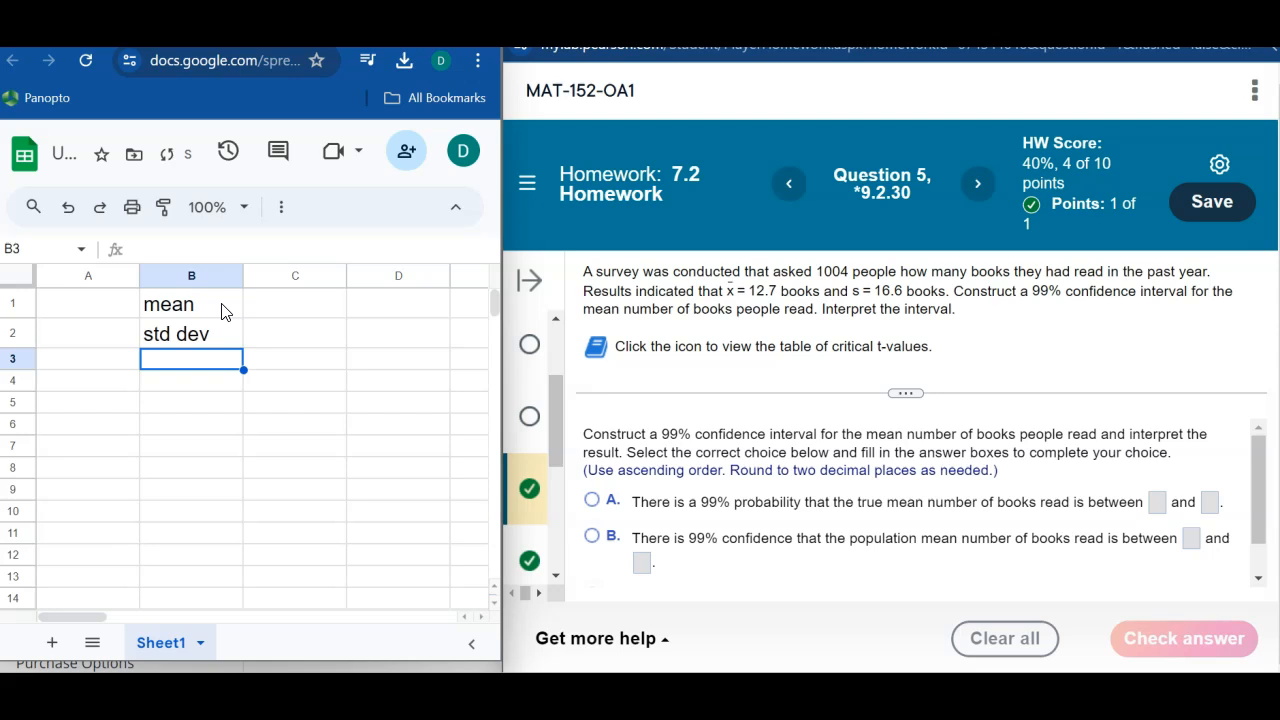
{"action": "type", "text": "n"}
{"action": "key", "text": "Return"}
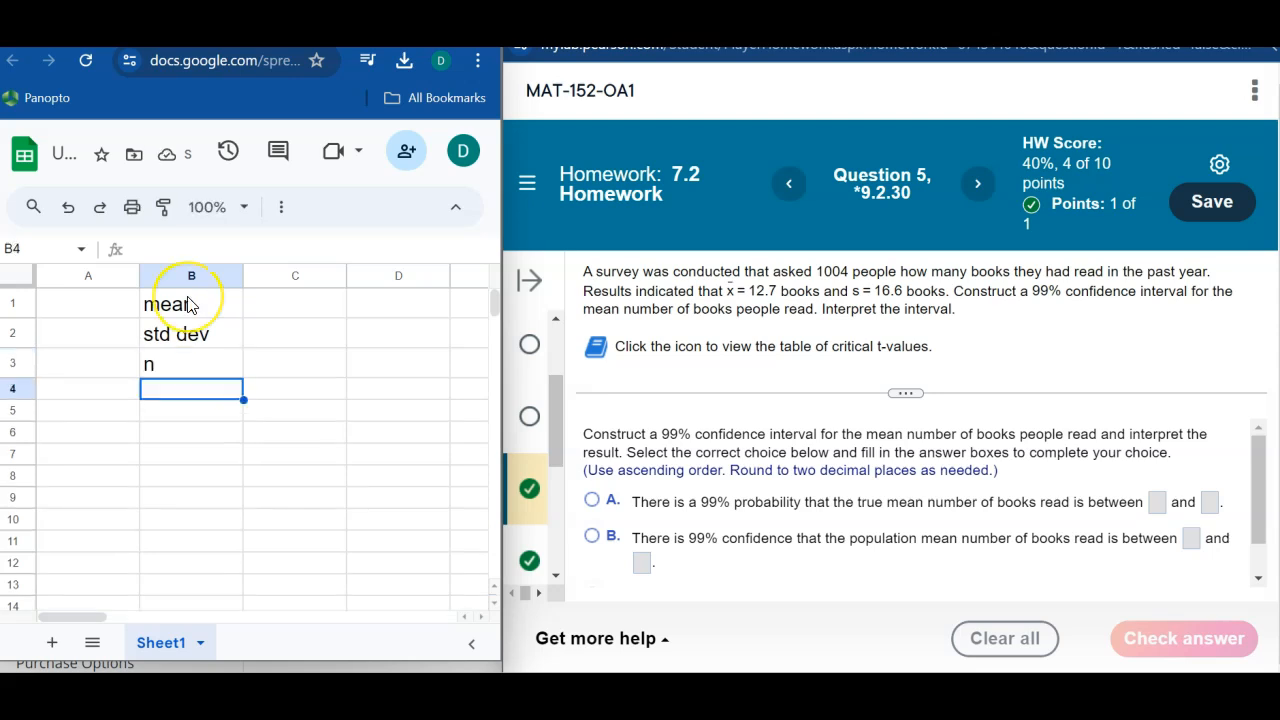
{"action": "type", "text": "CL"}
{"action": "key", "text": "Return"}
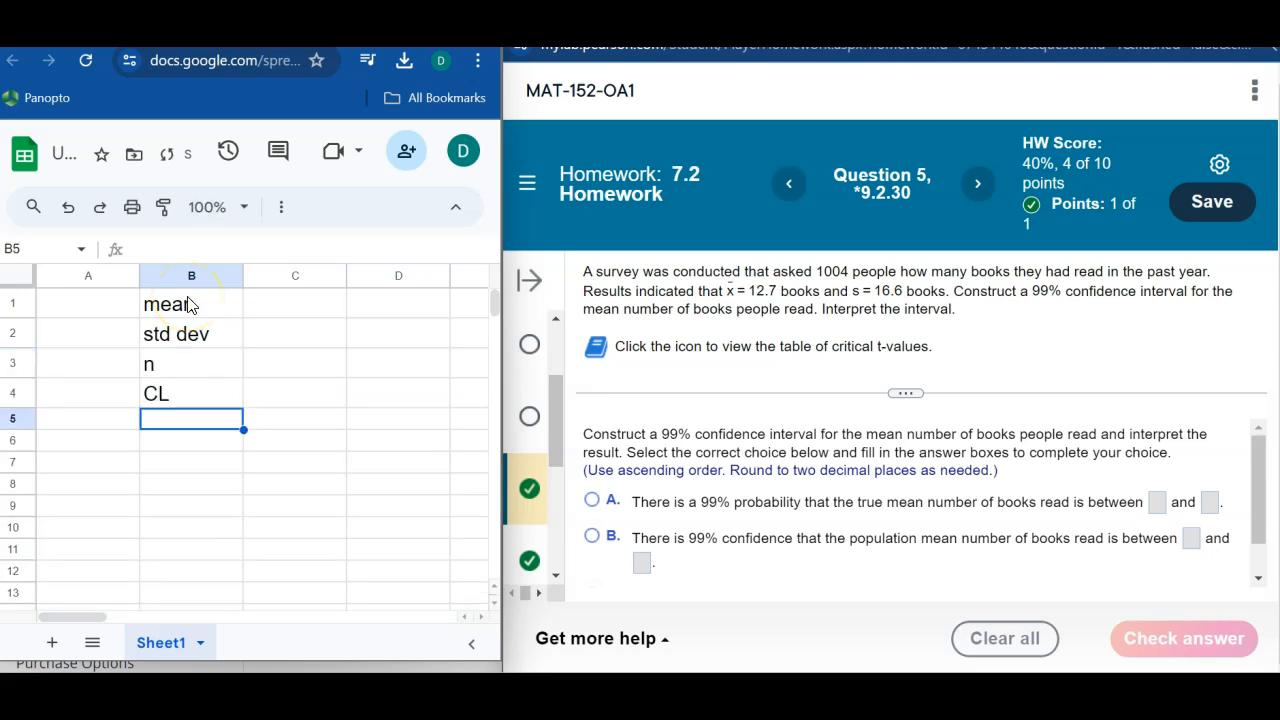
{"action": "type", "text": "Alpha/2"}
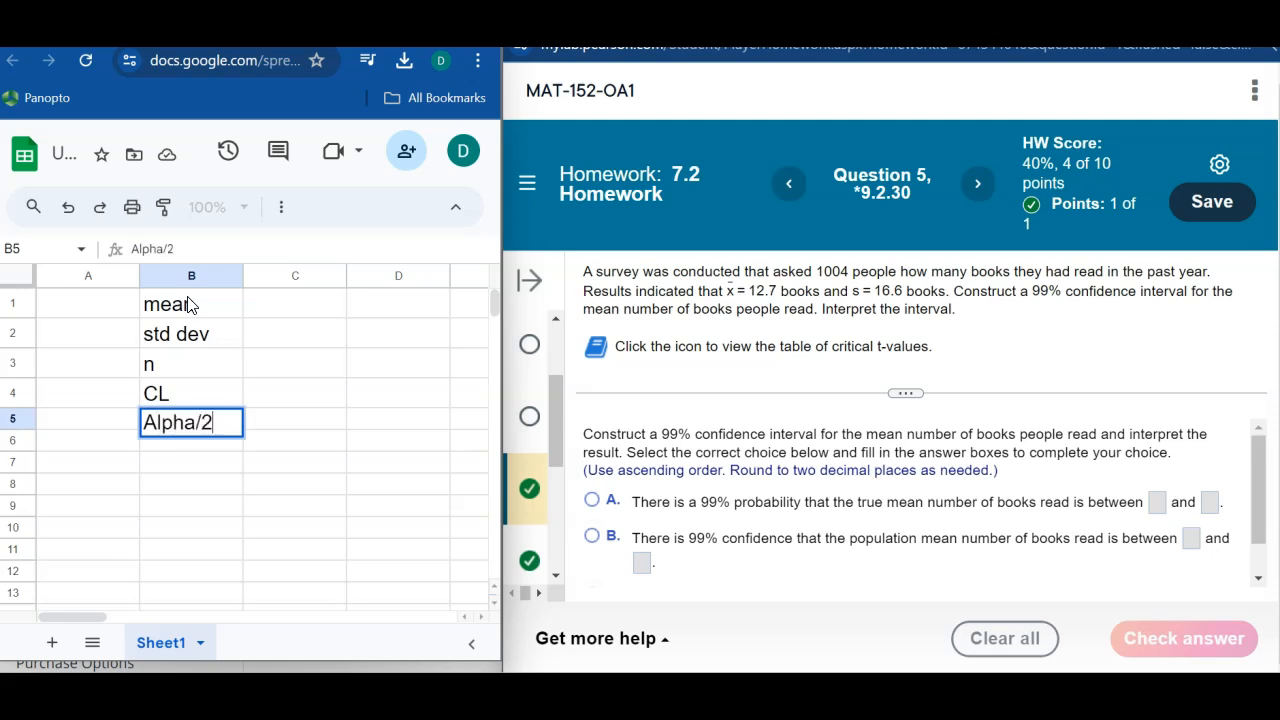
{"action": "key", "text": "Return"}
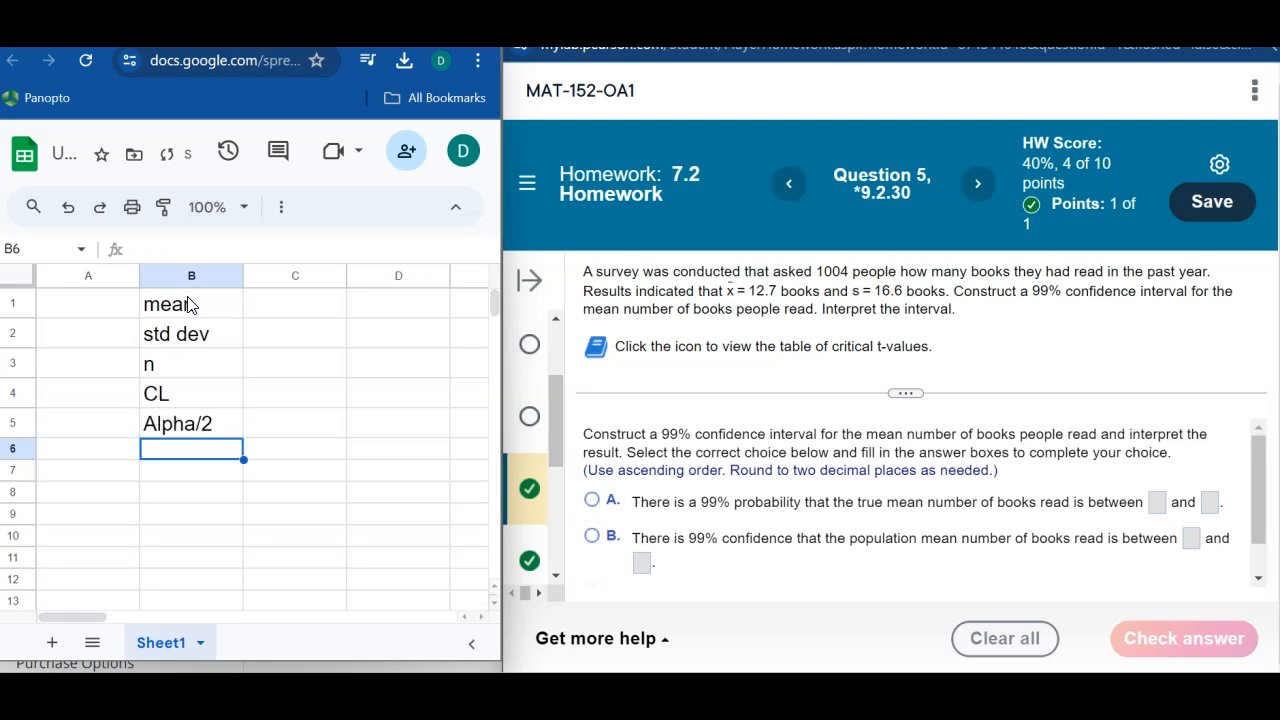
{"action": "type", "text": "Crit T"}
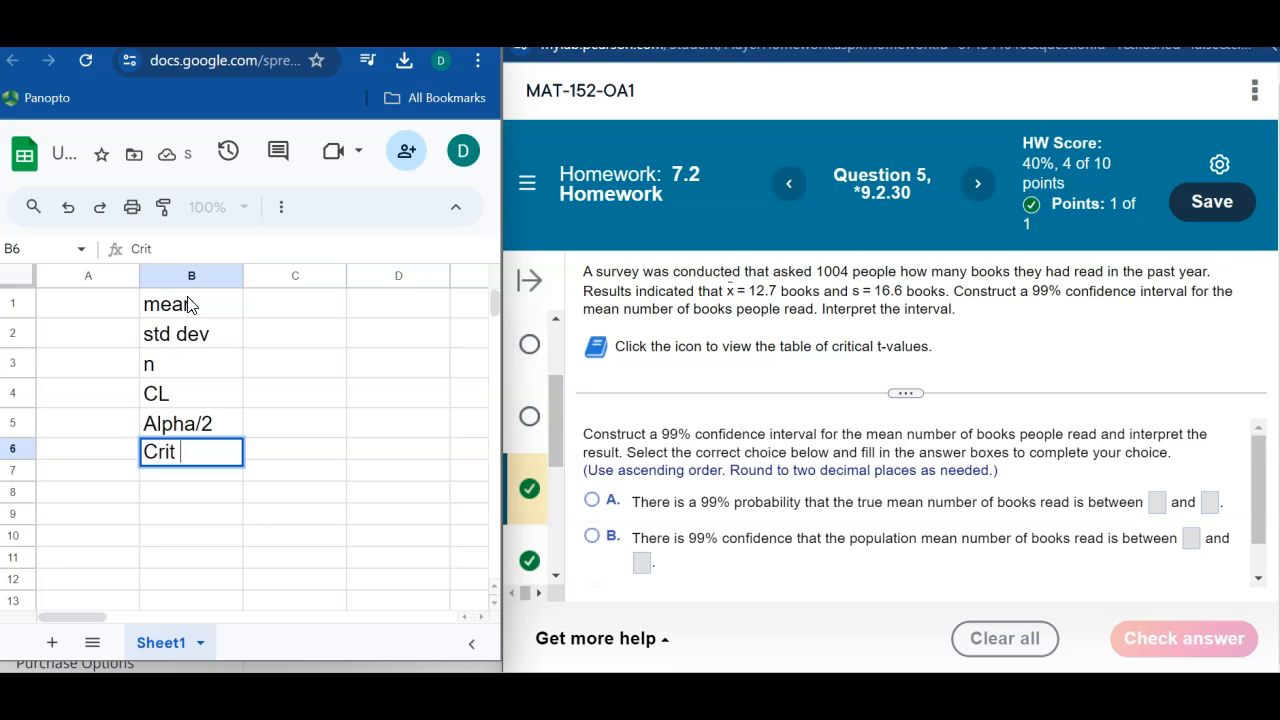
Step: Enter the mean 12.7 in A1 and the standard deviation 16.6 in A2
{"action": "left_click", "coordinate": [190, 305]}
{"action": "key", "text": "Left"}
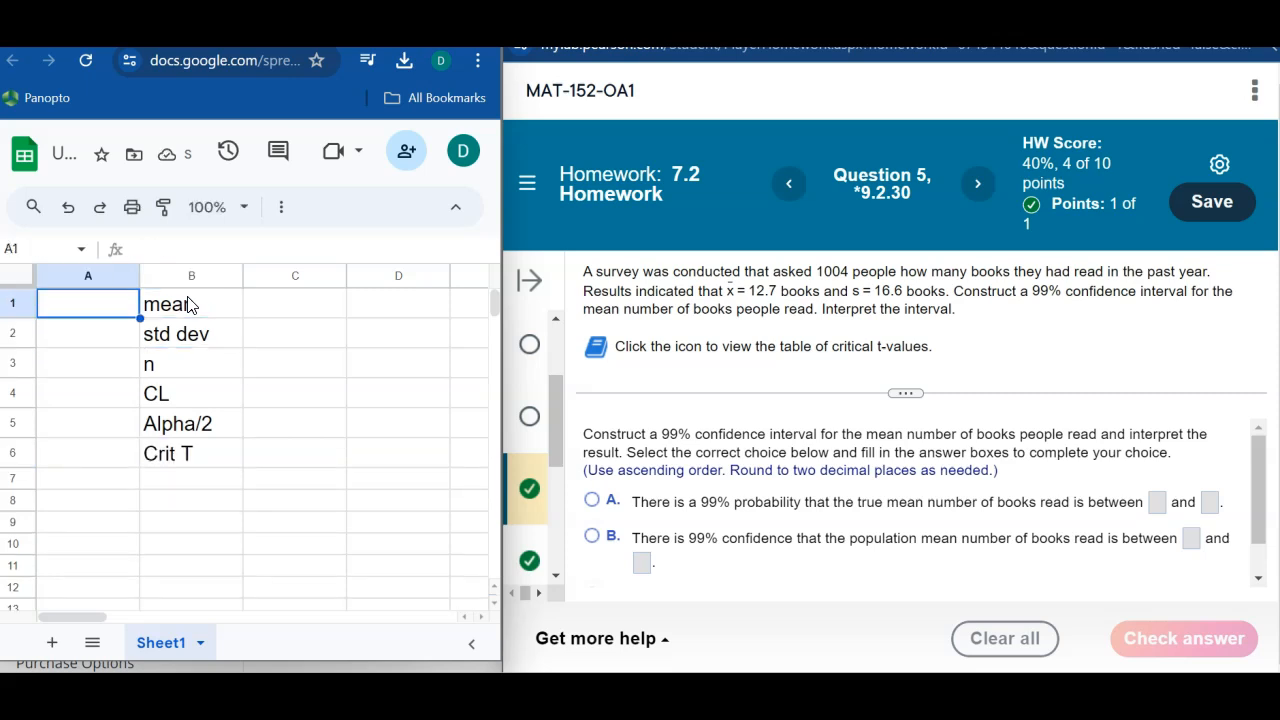
{"action": "type", "text": "12.7"}
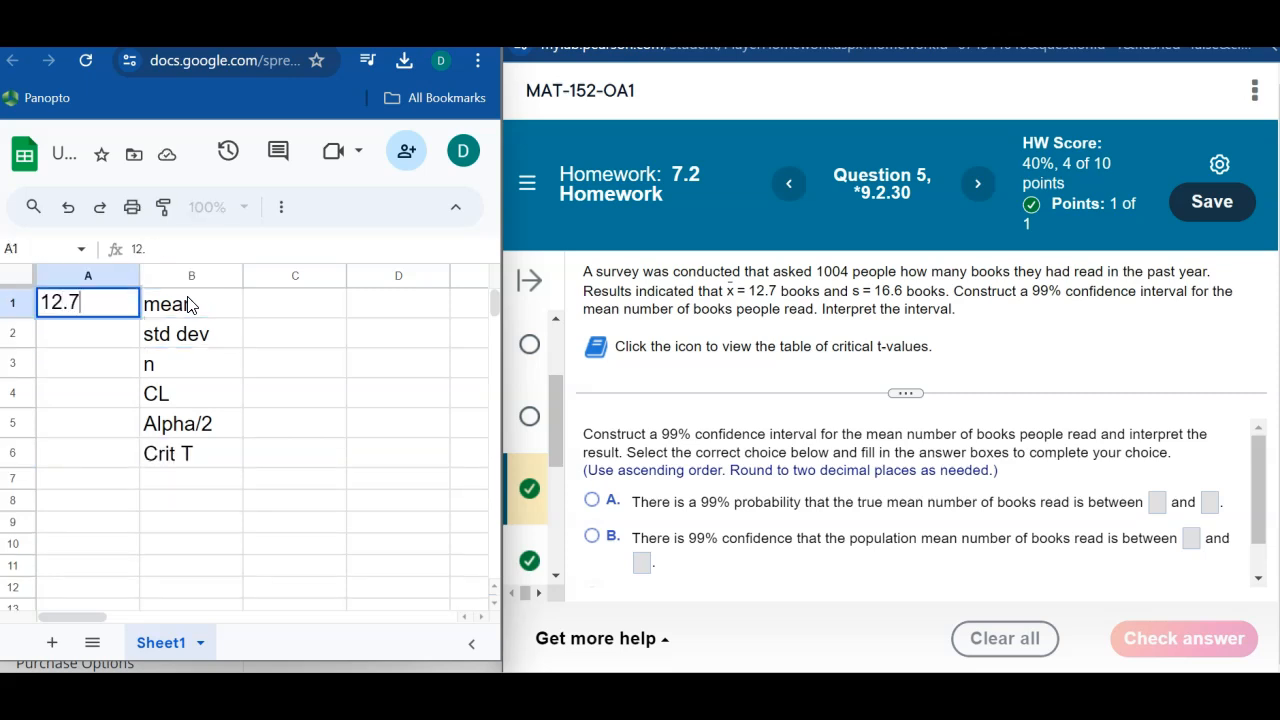
{"action": "key", "text": "Return"}
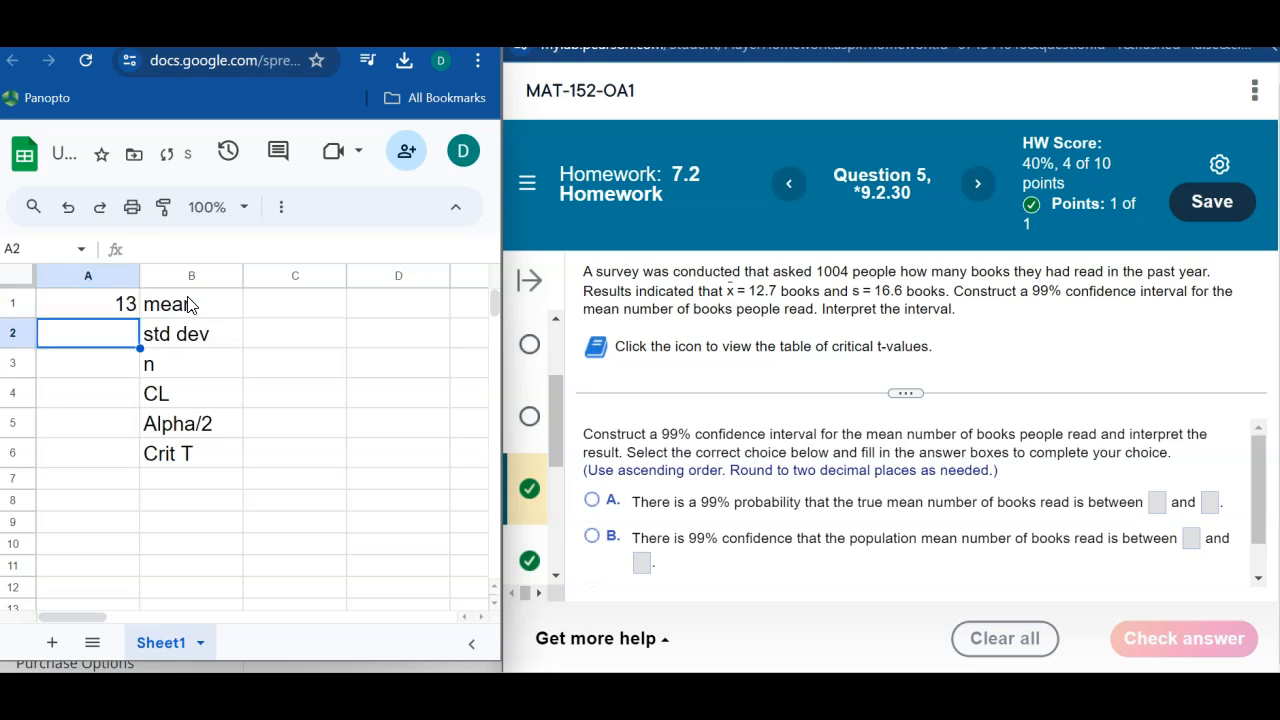
{"action": "type", "text": "16.6"}
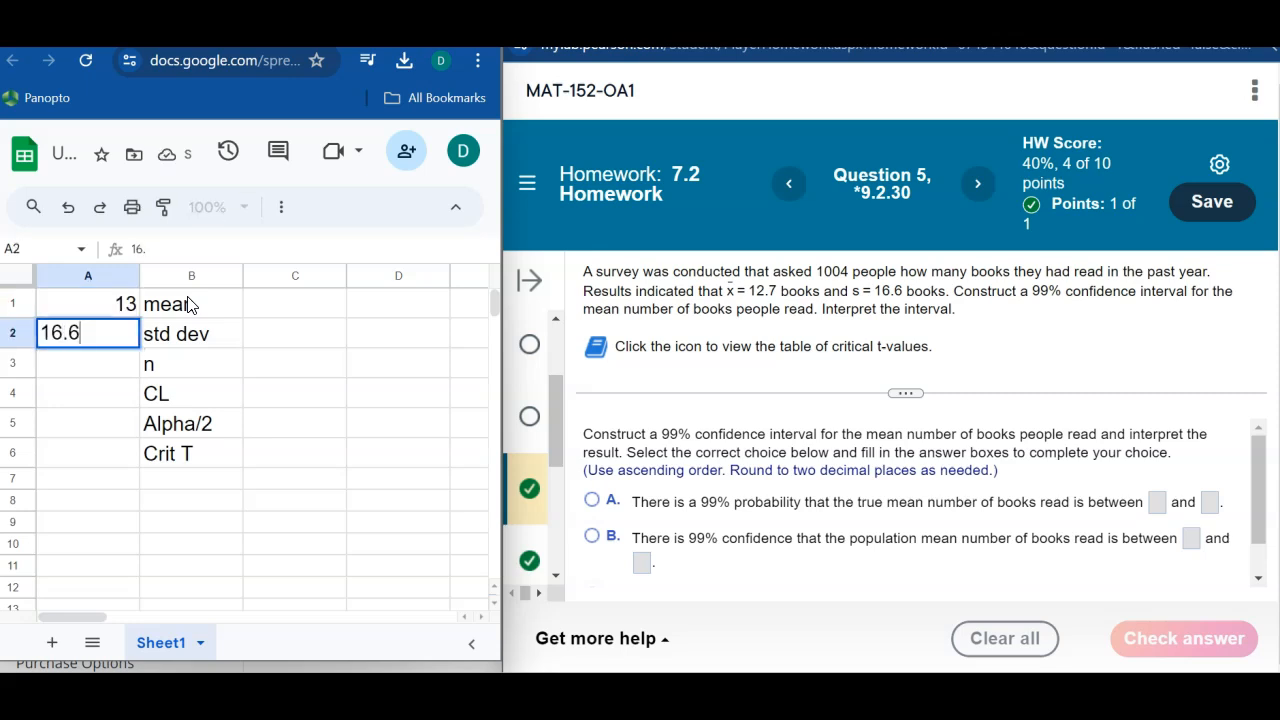
{"action": "key", "text": "Return"}
Step: Increase the number format of all of column A to two decimal places
{"action": "left_click", "coordinate": [114, 277]}
{"action": "left_click", "coordinate": [281, 207]}
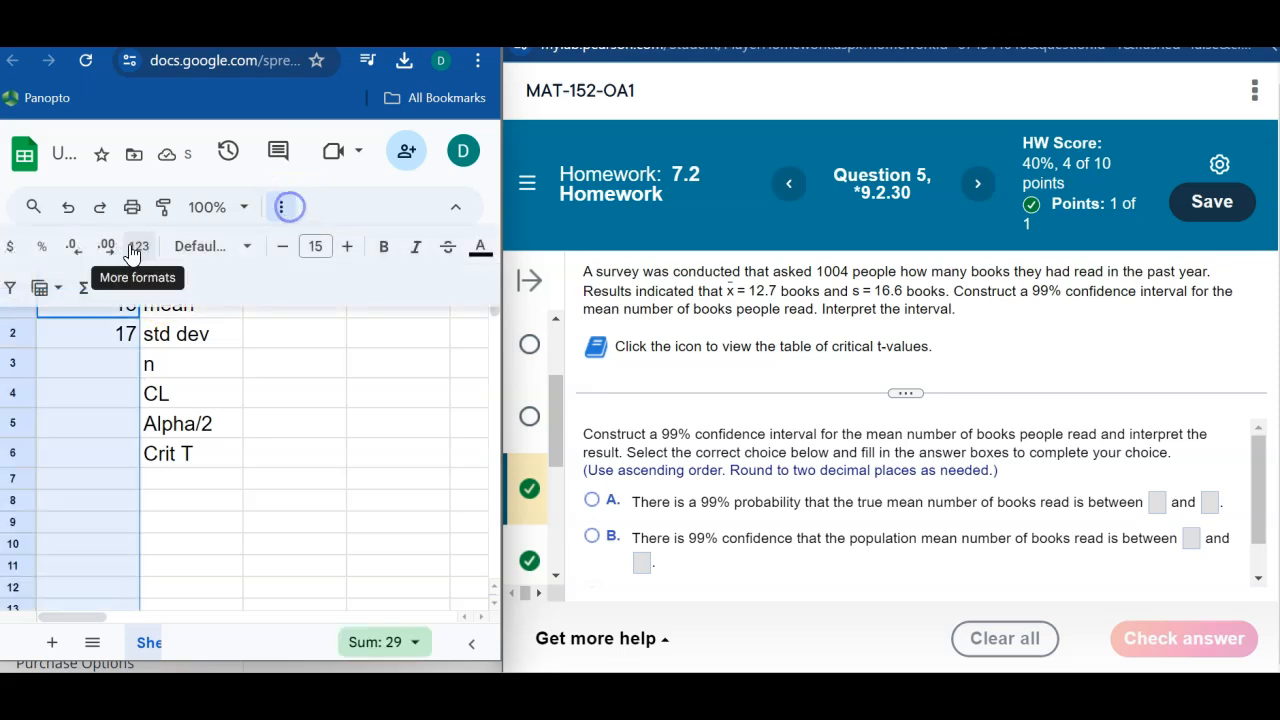
{"action": "left_click", "coordinate": [107, 246]}
{"action": "left_click", "coordinate": [107, 246]}
Step: Enter the sample size 1004 in A3 and the confidence level 0.99 in A4
{"action": "left_click", "coordinate": [93, 358]}
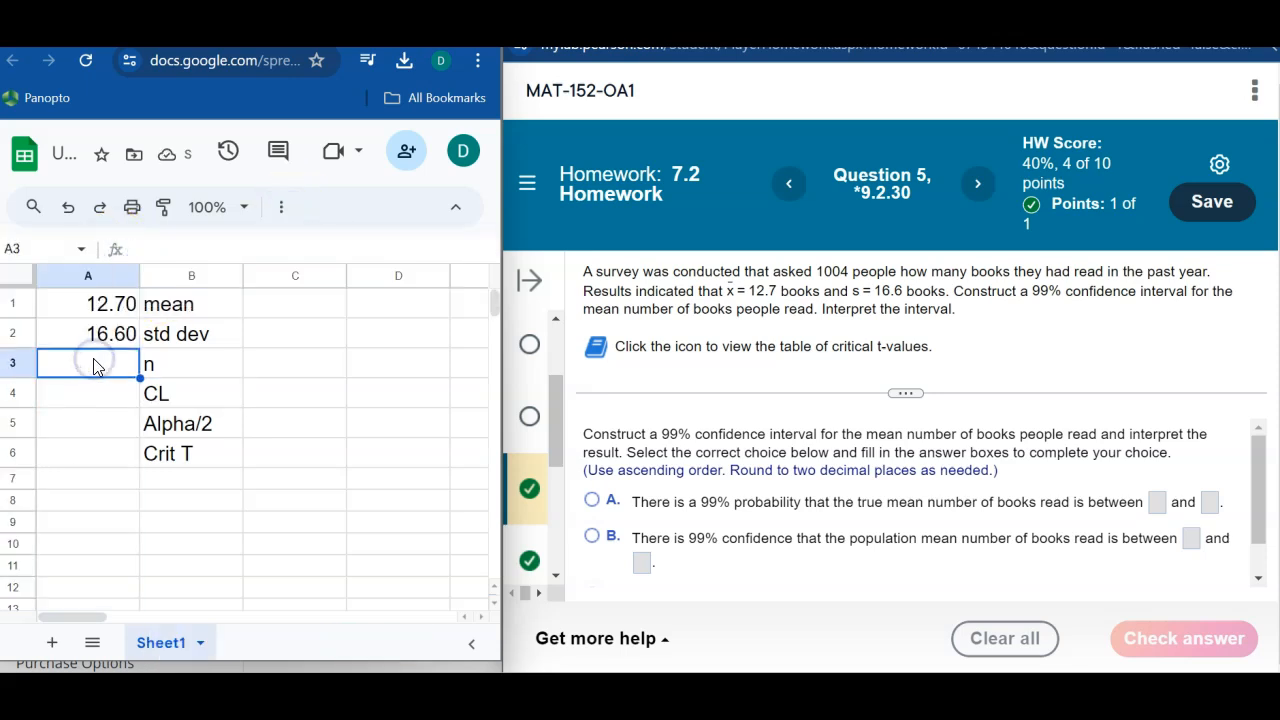
{"action": "type", "text": "1004"}
{"action": "key", "text": "Return"}
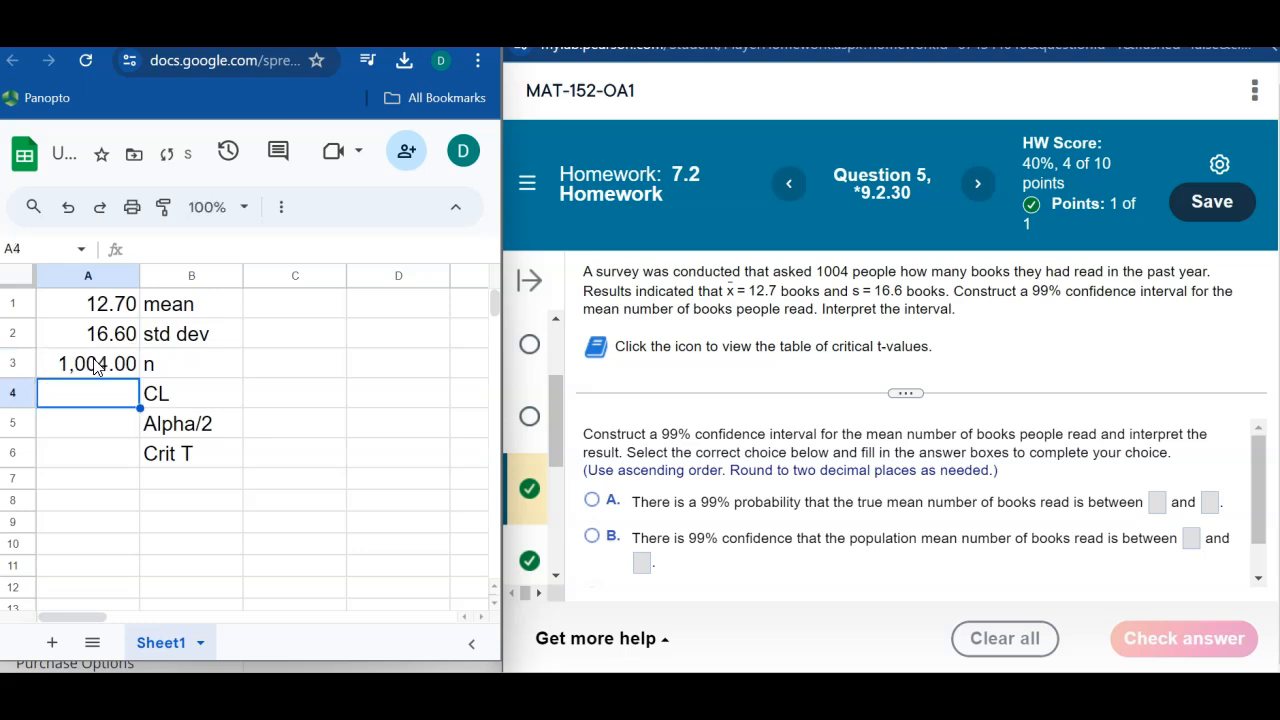
{"action": "type", "text": "0.99"}
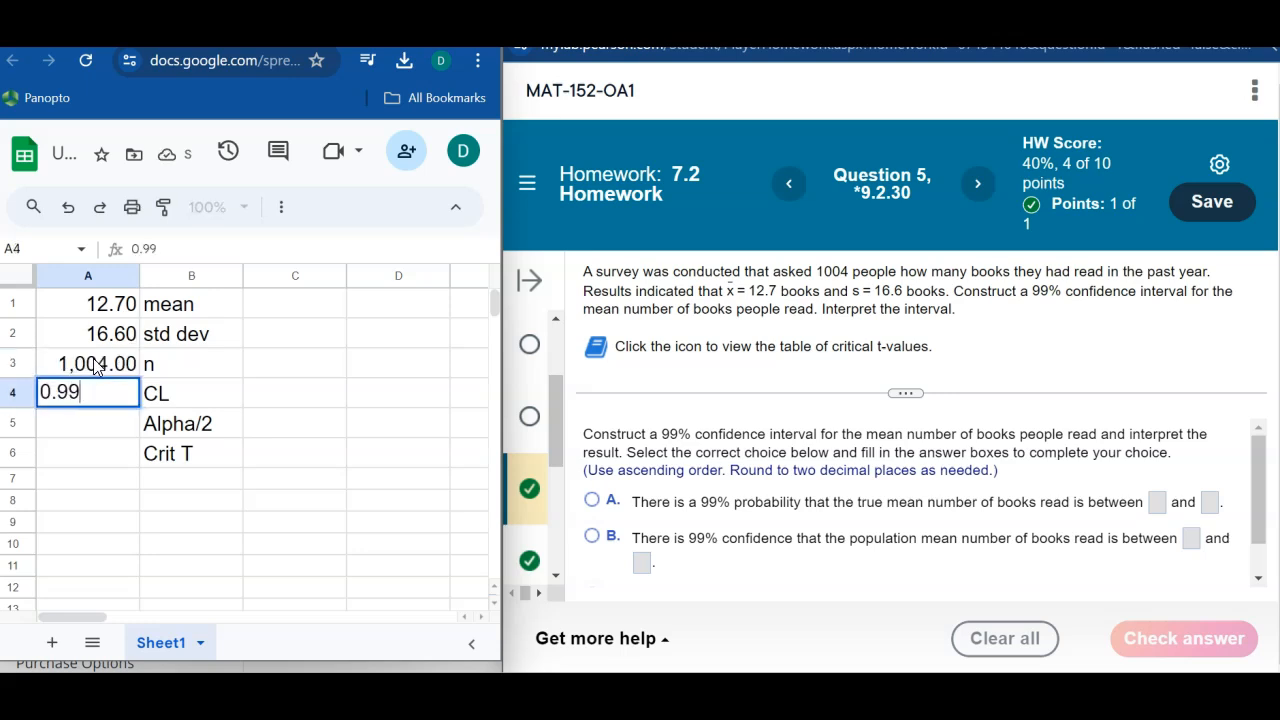
{"action": "key", "text": "Return"}
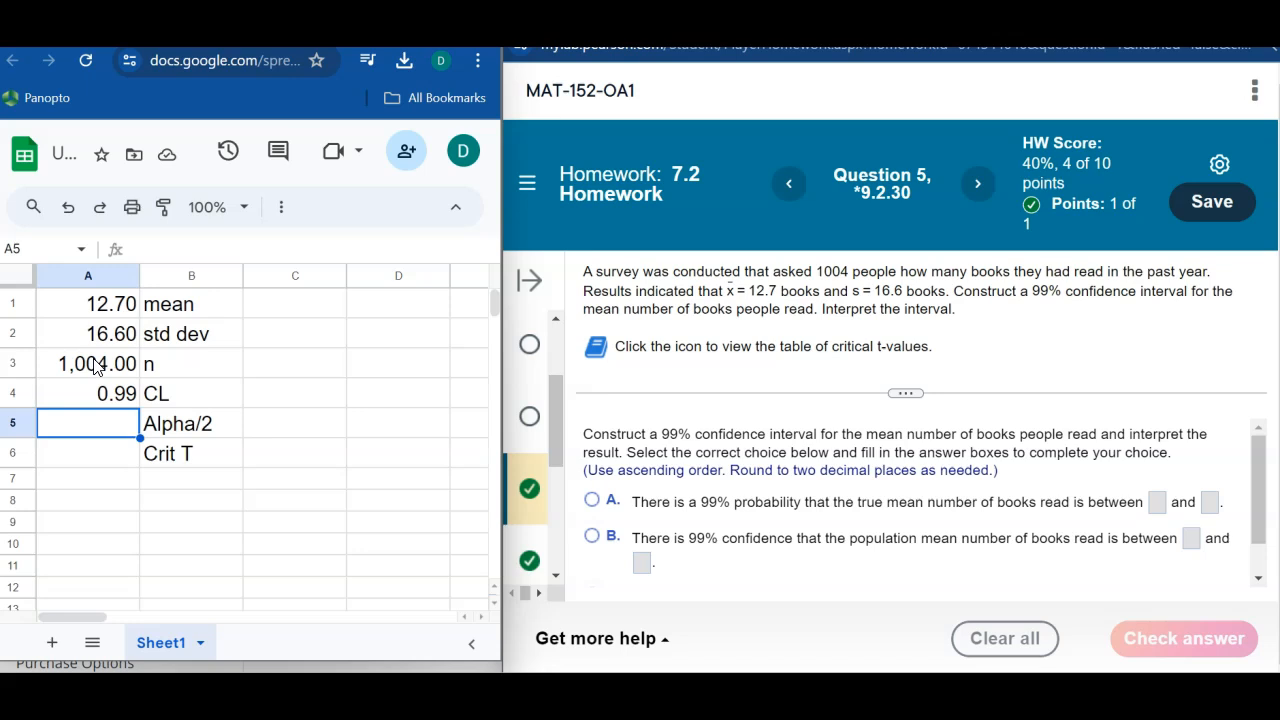
Step: Calculate Alpha/2 in A5 with the formula =(1-A4)/2
{"action": "type", "text": "="}
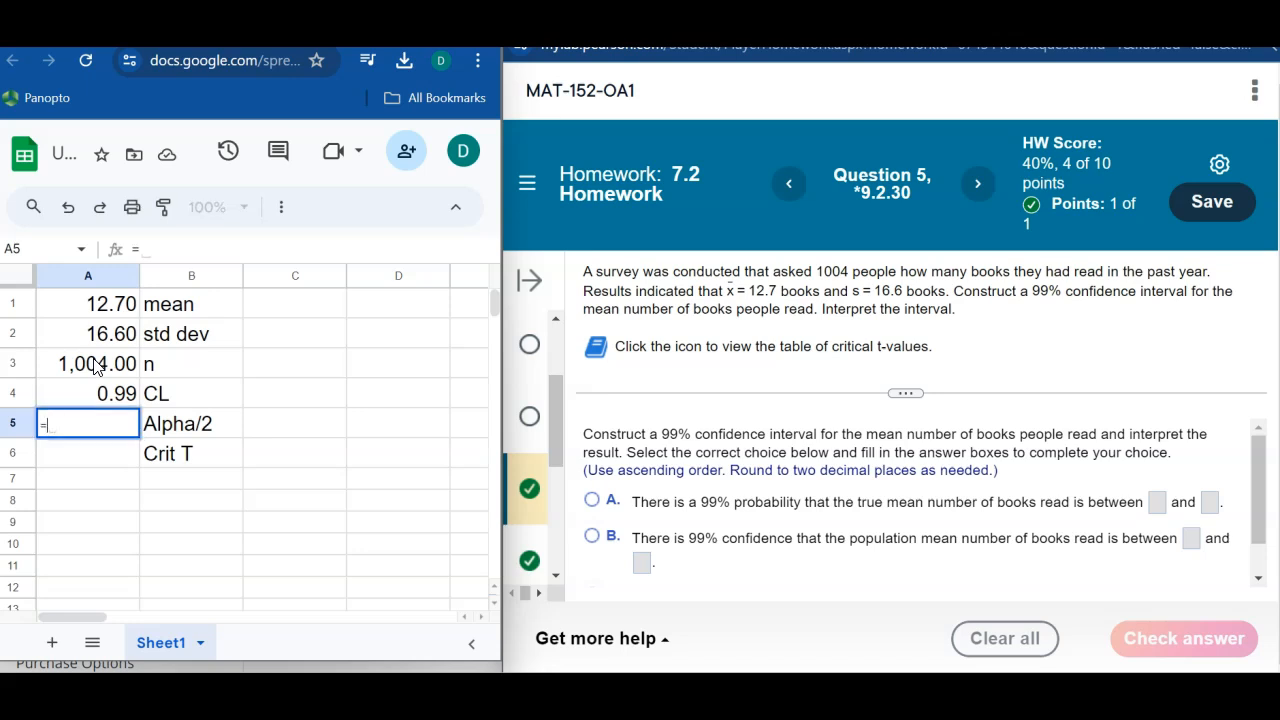
{"action": "type", "text": "(1-"}
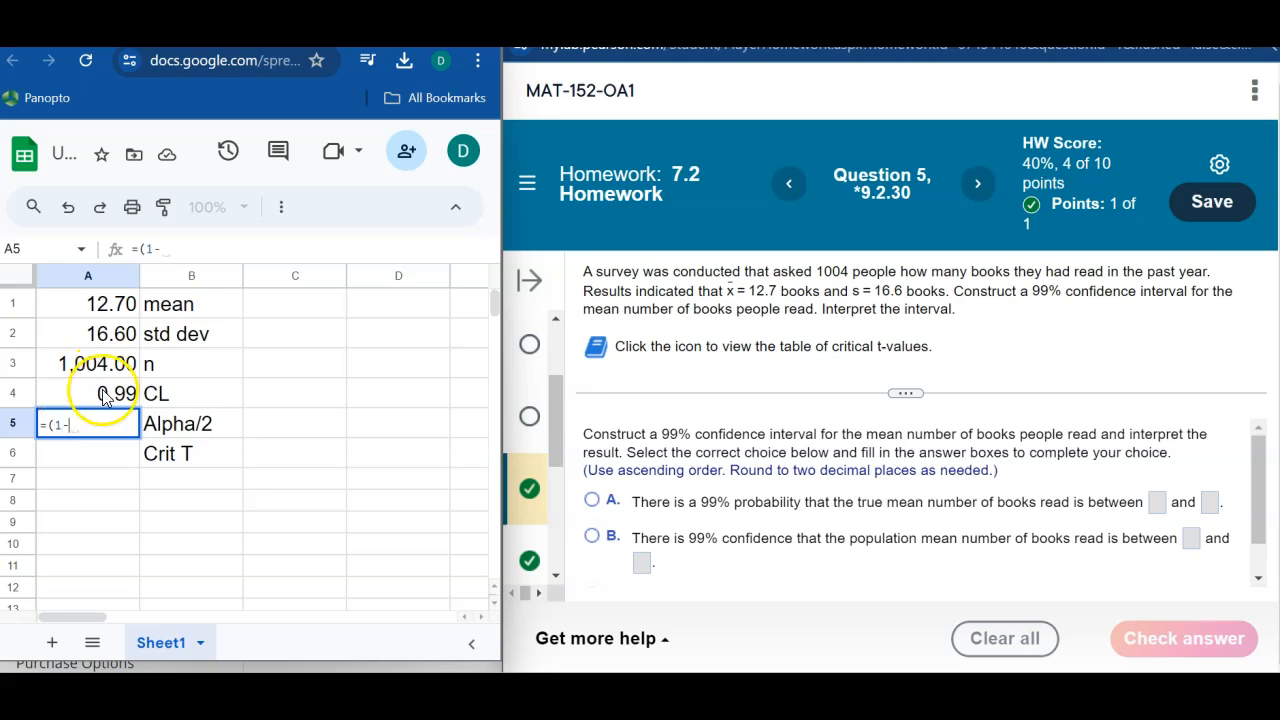
{"action": "left_click", "coordinate": [106, 396]}
{"action": "type", "text": ")/"}
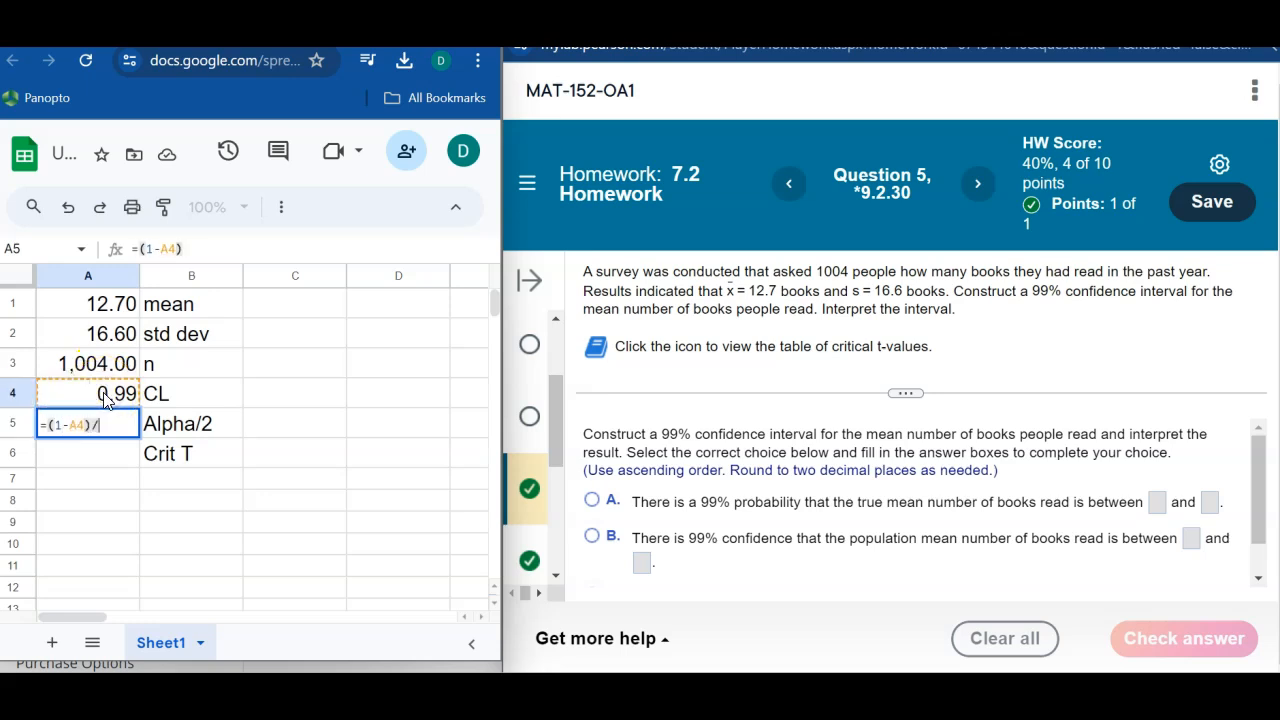
{"action": "key", "text": "Return"}
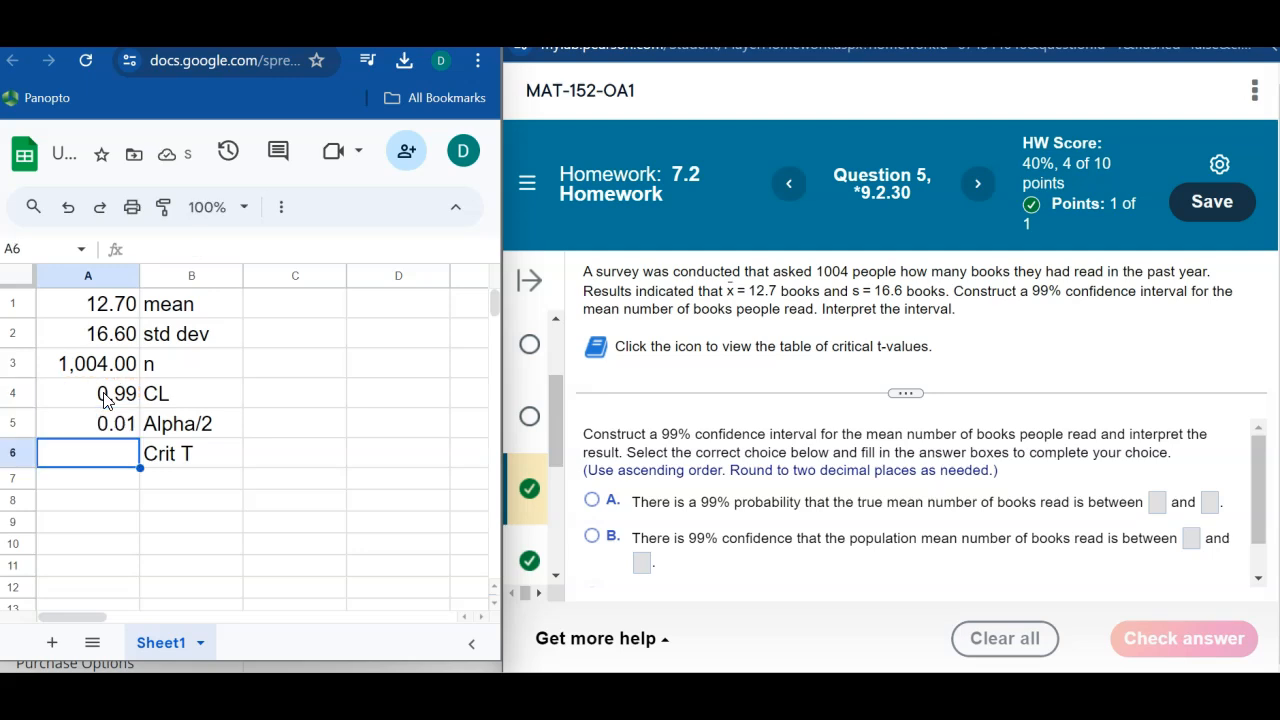
Step: Increase the number format of all of column A to four decimal places
{"action": "left_click", "coordinate": [90, 276]}
{"action": "left_click", "coordinate": [282, 208]}
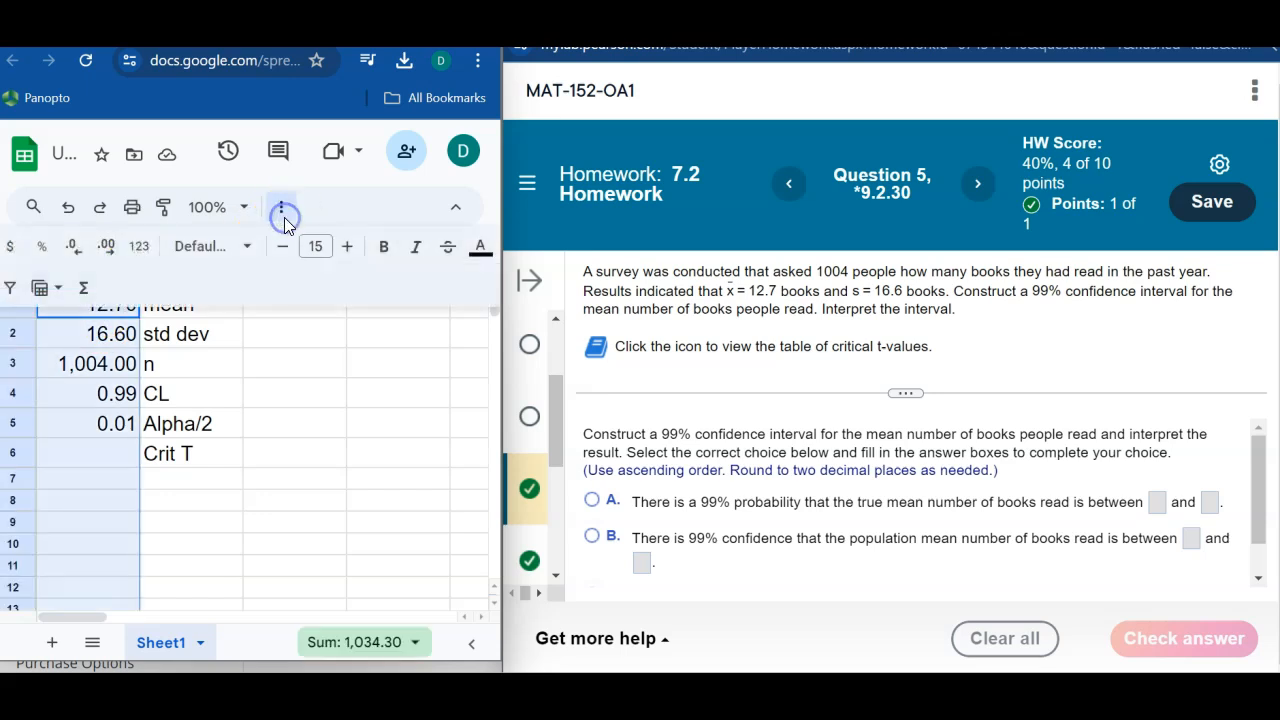
{"action": "left_click", "coordinate": [107, 245]}
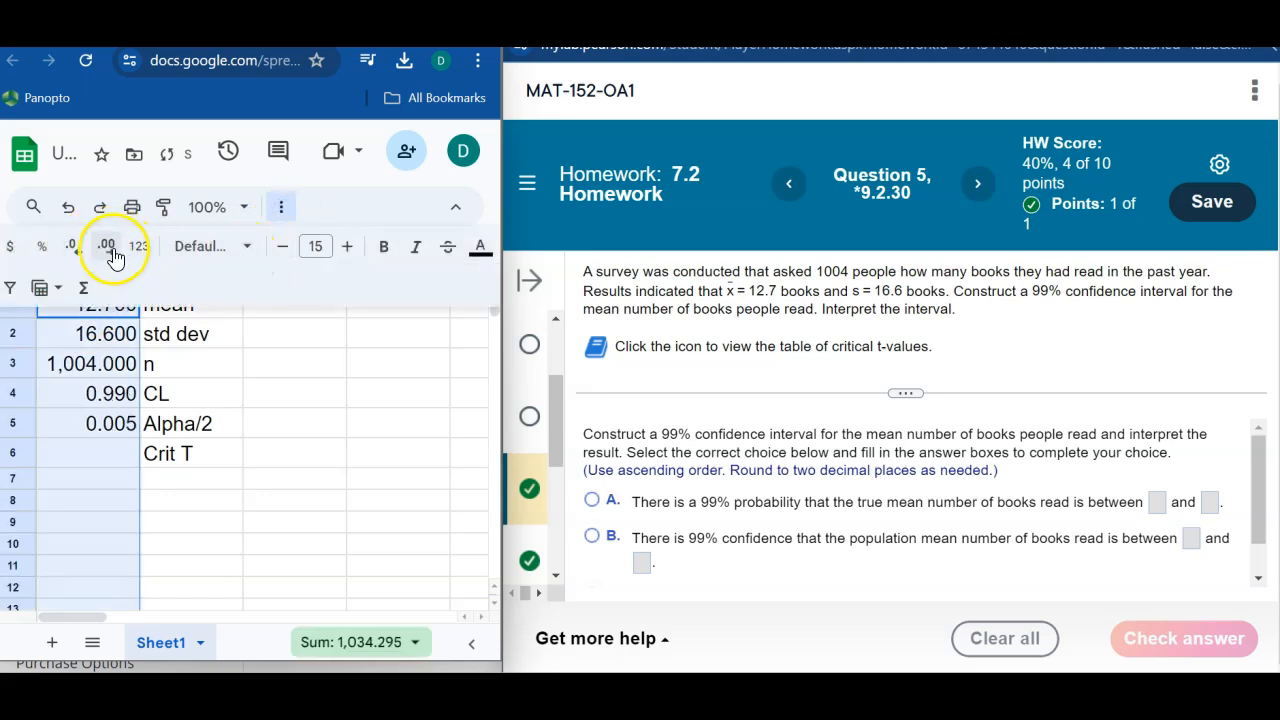
{"action": "left_click", "coordinate": [107, 245]}
{"action": "left_click", "coordinate": [229, 421]}
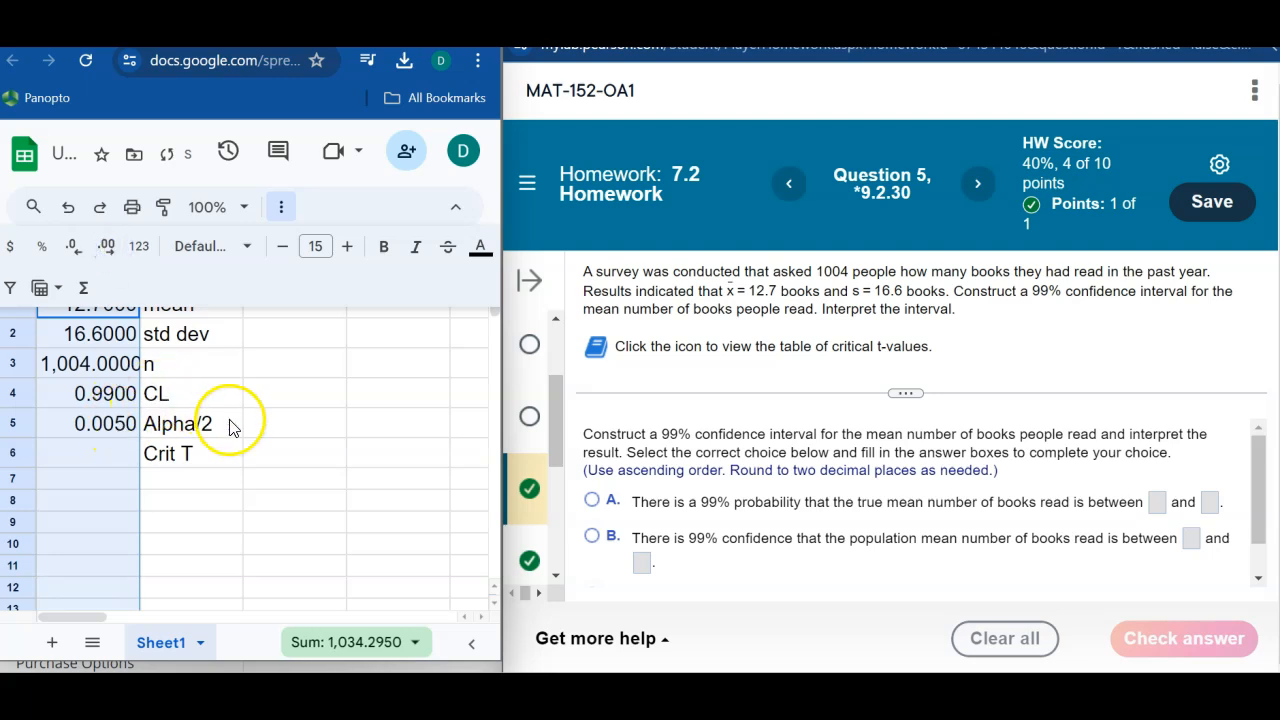
Step: Calculate the critical t-value in A6 with the formula =T.INV(1-A5,1003)
{"action": "left_click", "coordinate": [100, 450]}
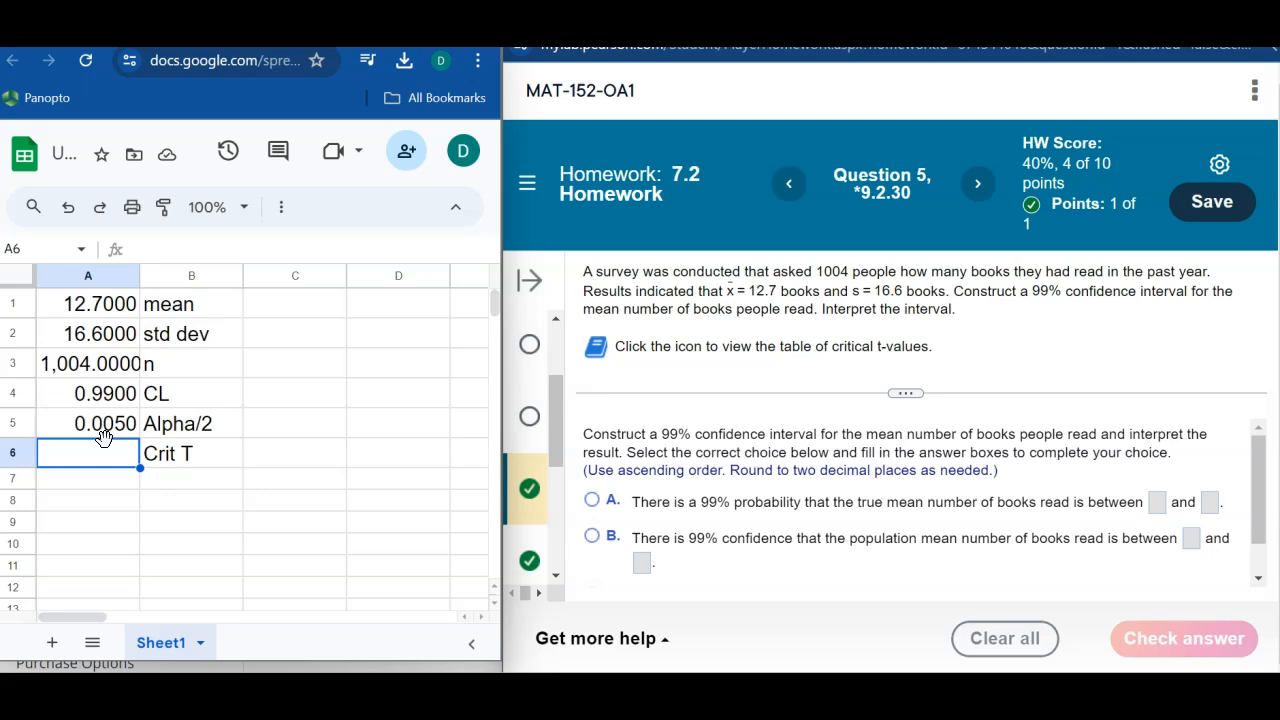
{"action": "left_click", "coordinate": [102, 432]}
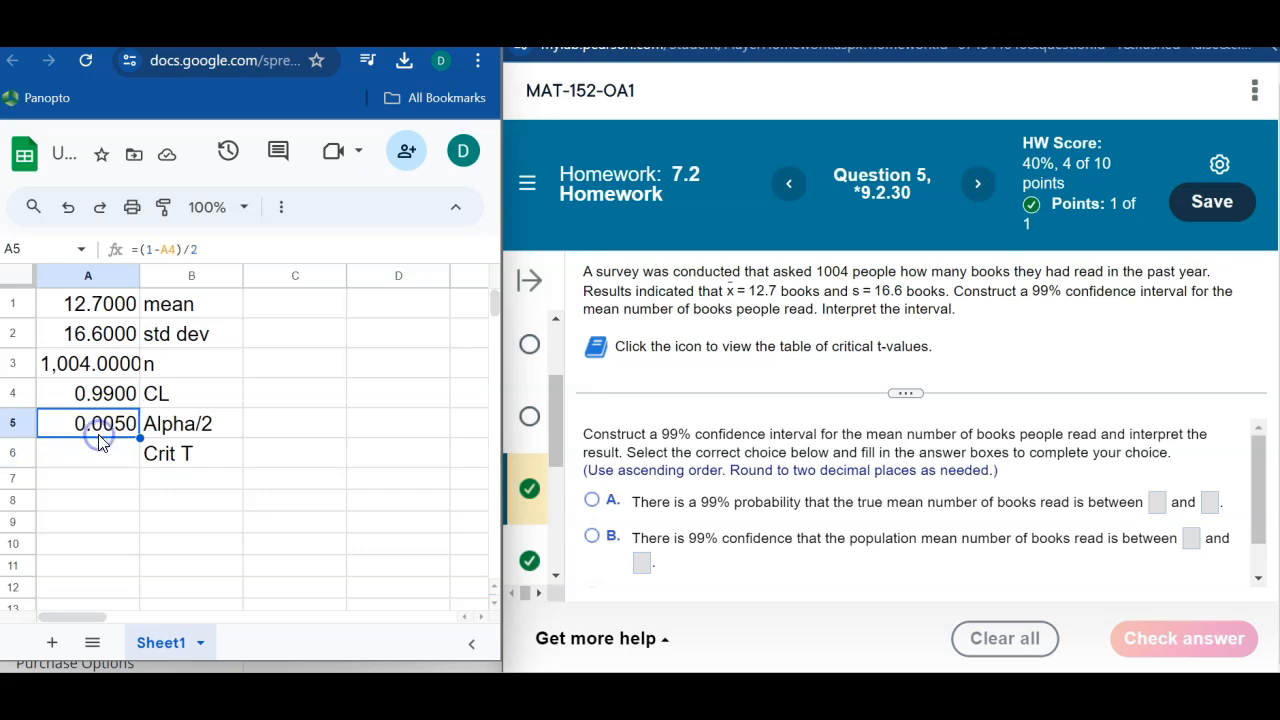
{"action": "left_click", "coordinate": [103, 451]}
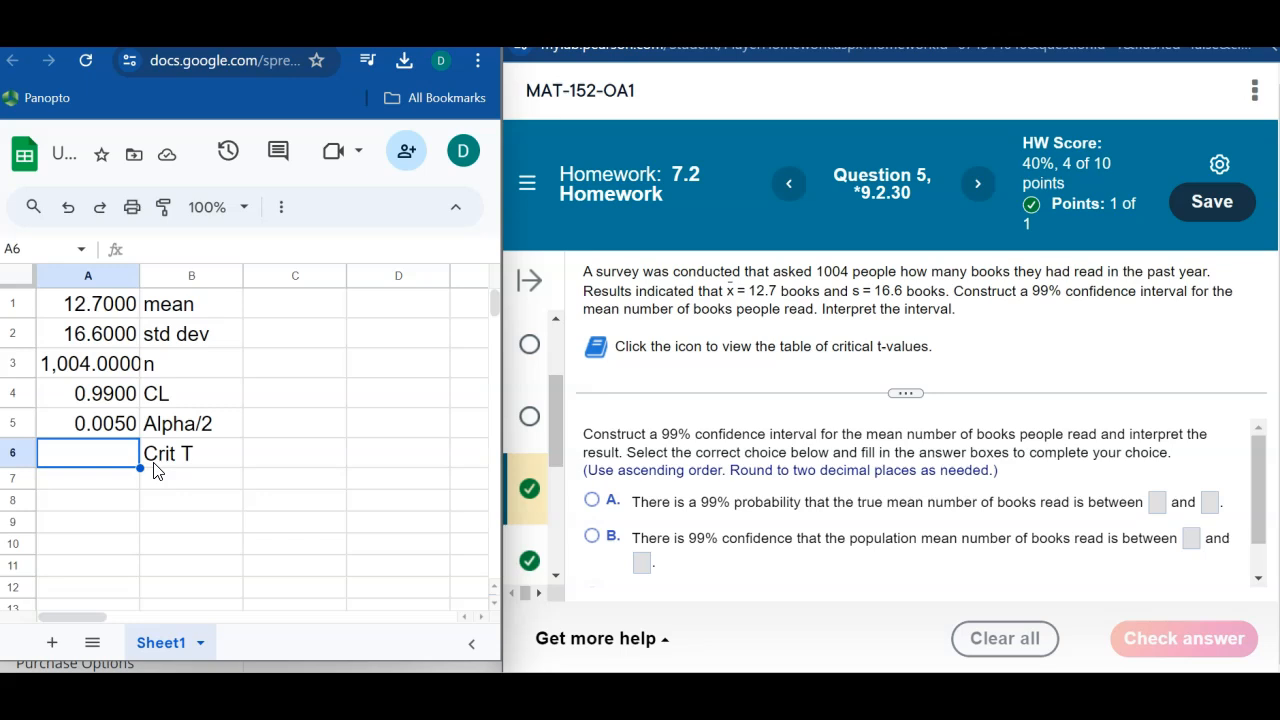
{"action": "type", "text": "=t."}
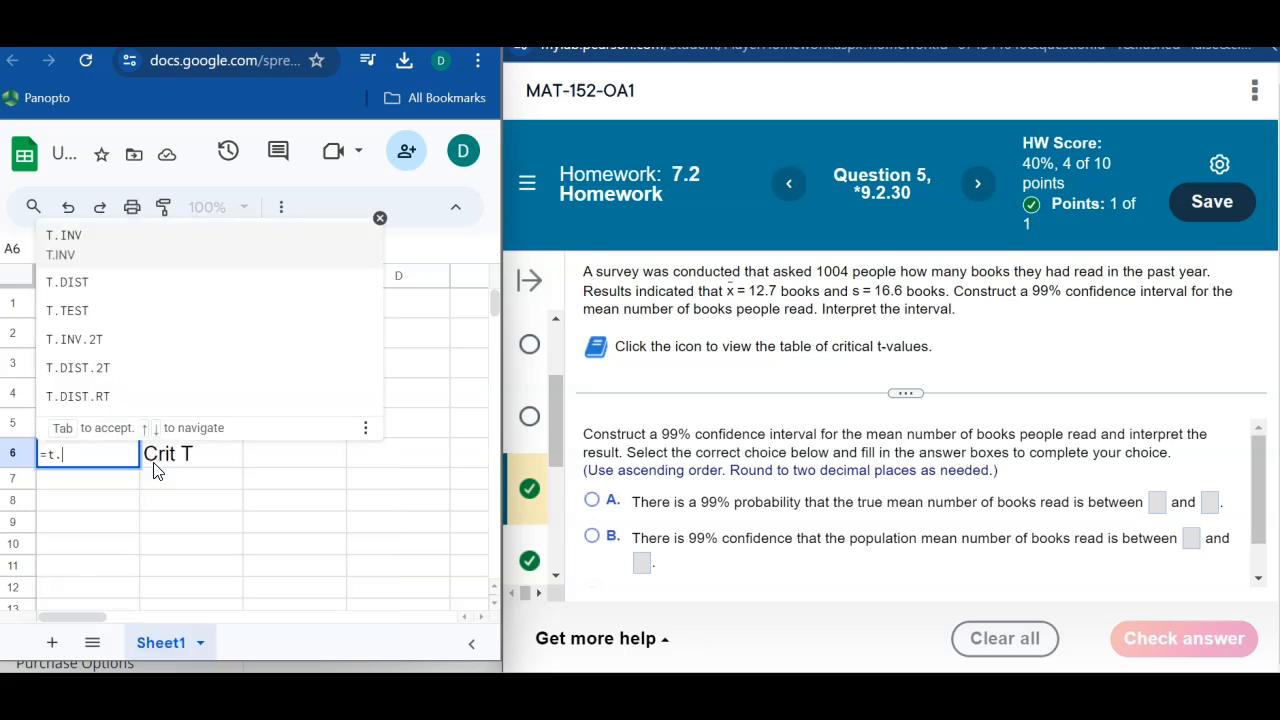
{"action": "left_click", "coordinate": [85, 236]}
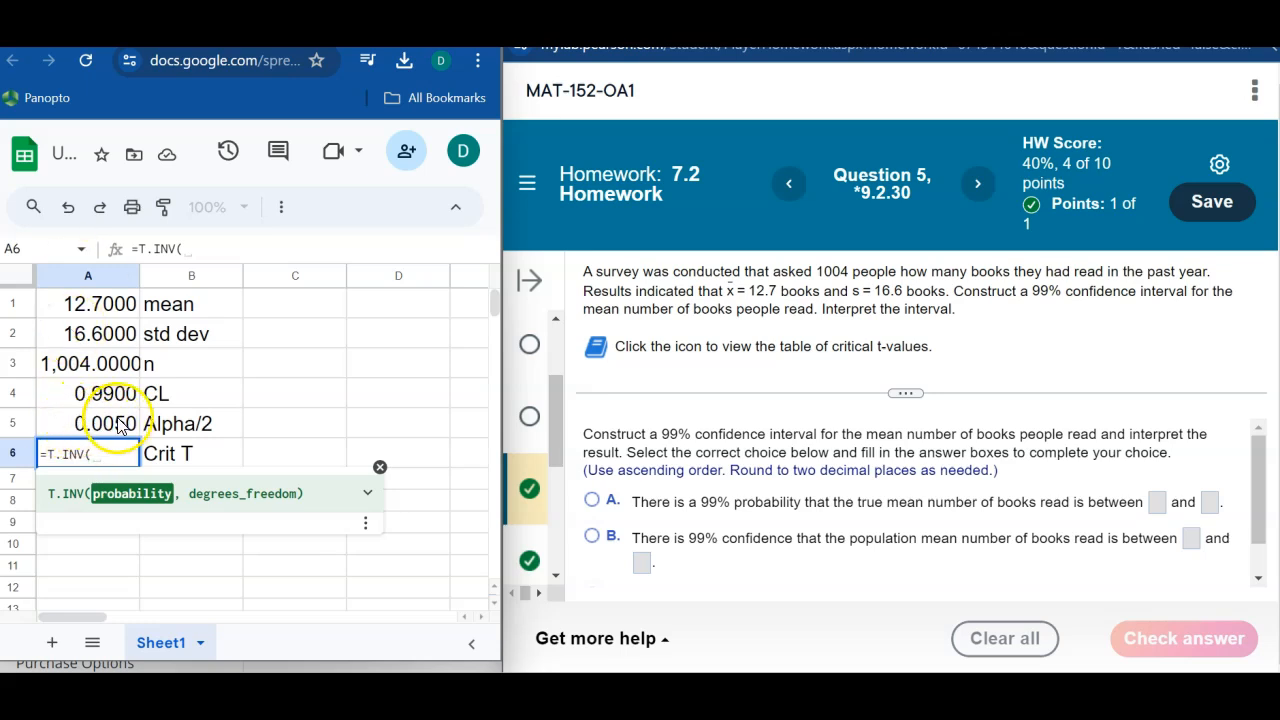
{"action": "type", "text": "1-"}
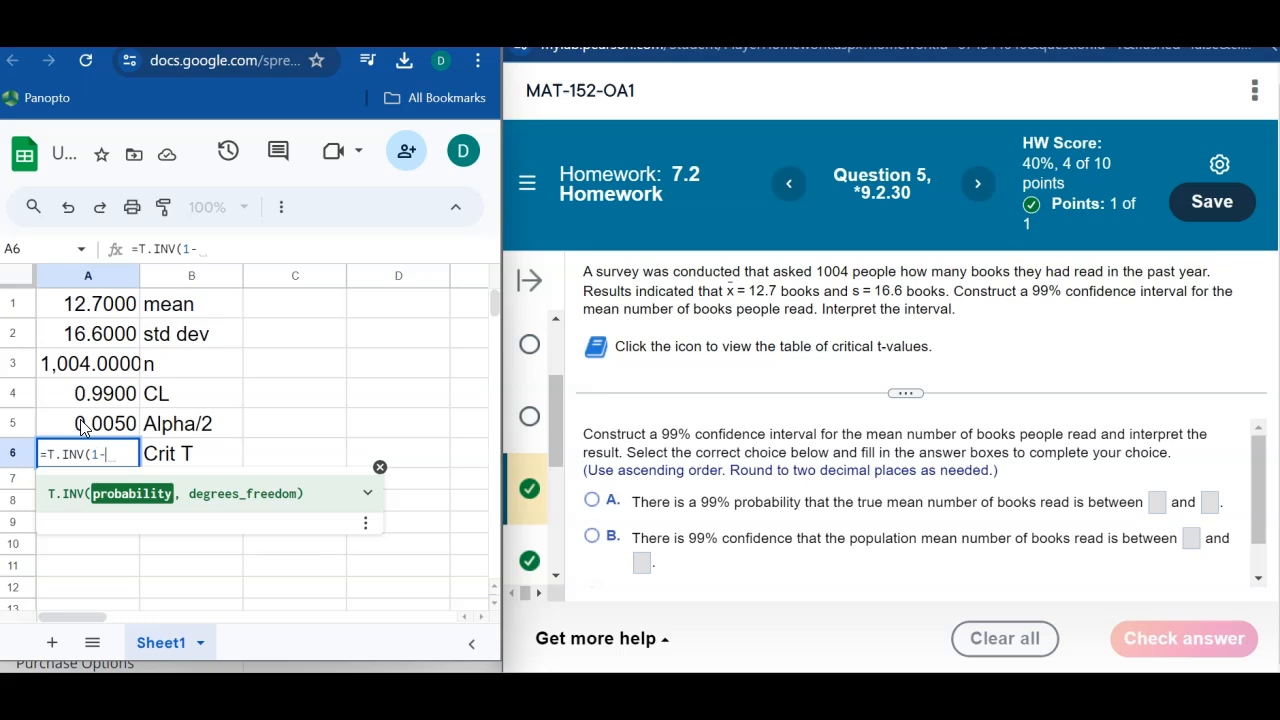
{"action": "left_click", "coordinate": [82, 424]}
{"action": "type", "text": ","}
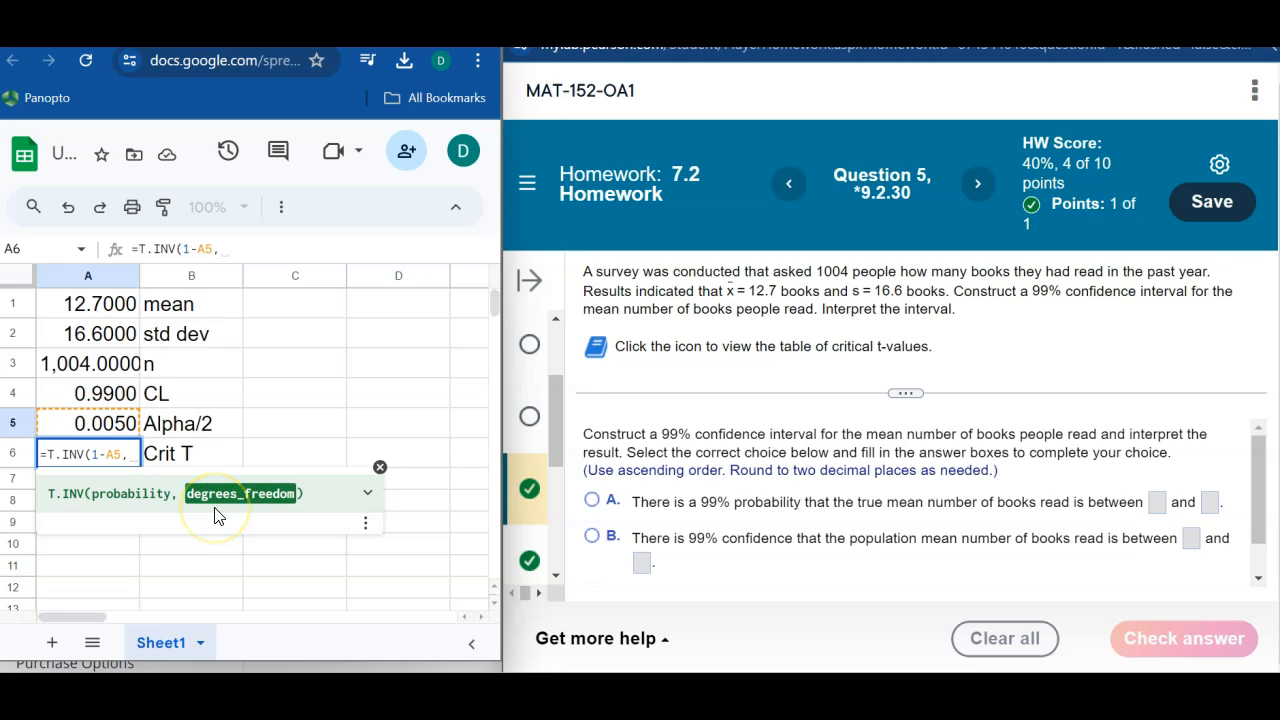
{"action": "type", "text": "1003"}
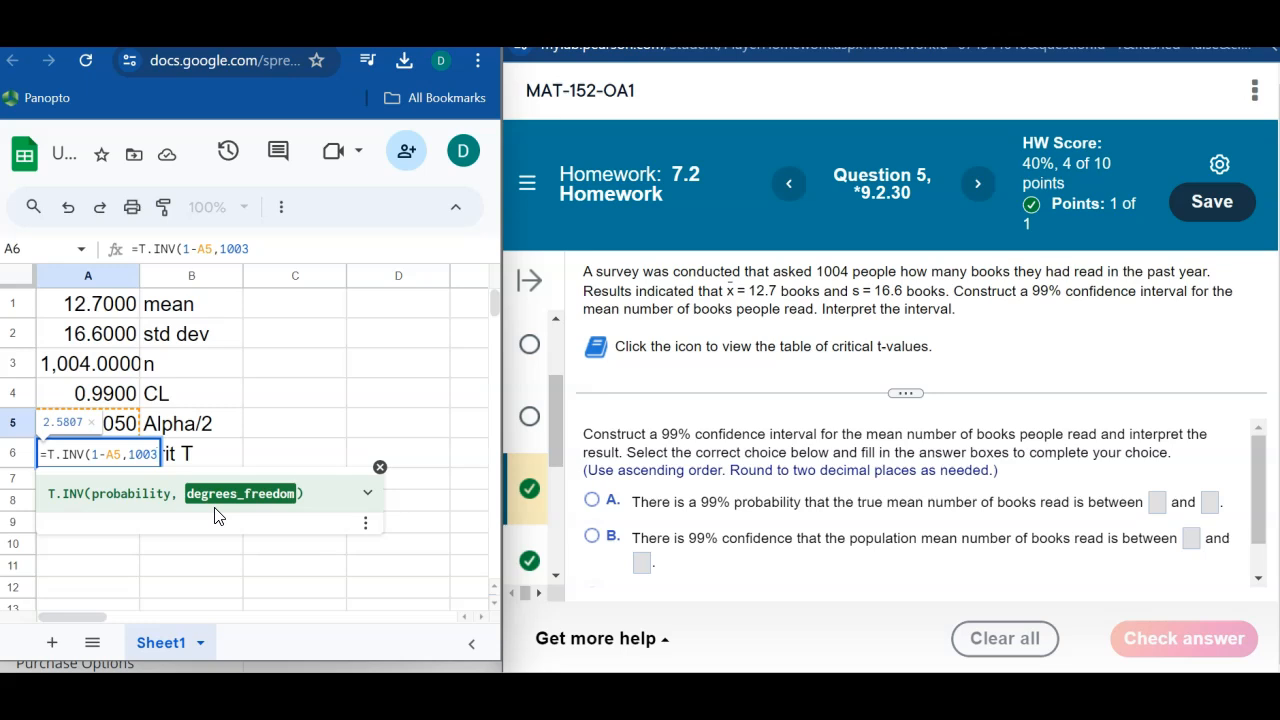
{"action": "type", "text": ")"}
{"action": "key", "text": "Return"}
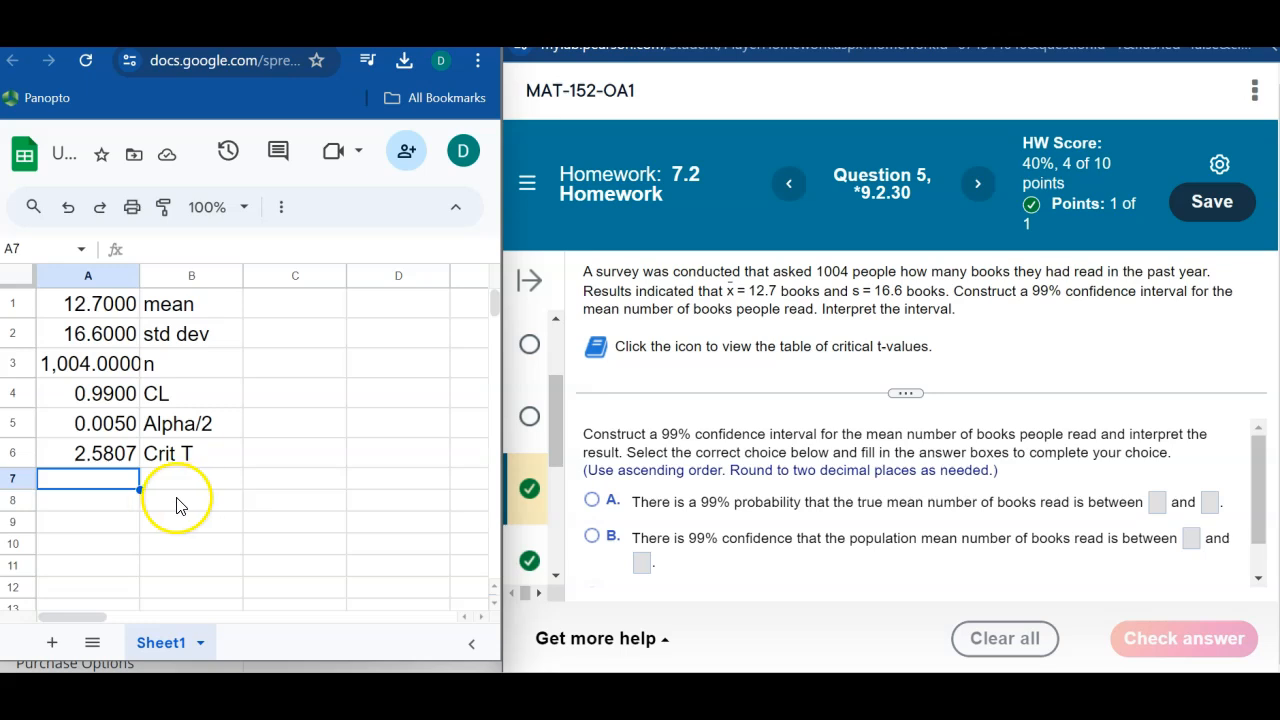
Step: Label cell B8 as Lower and cell B9 as Upper for the interval bounds
{"action": "left_click", "coordinate": [177, 502]}
{"action": "type", "text": "Lower"}
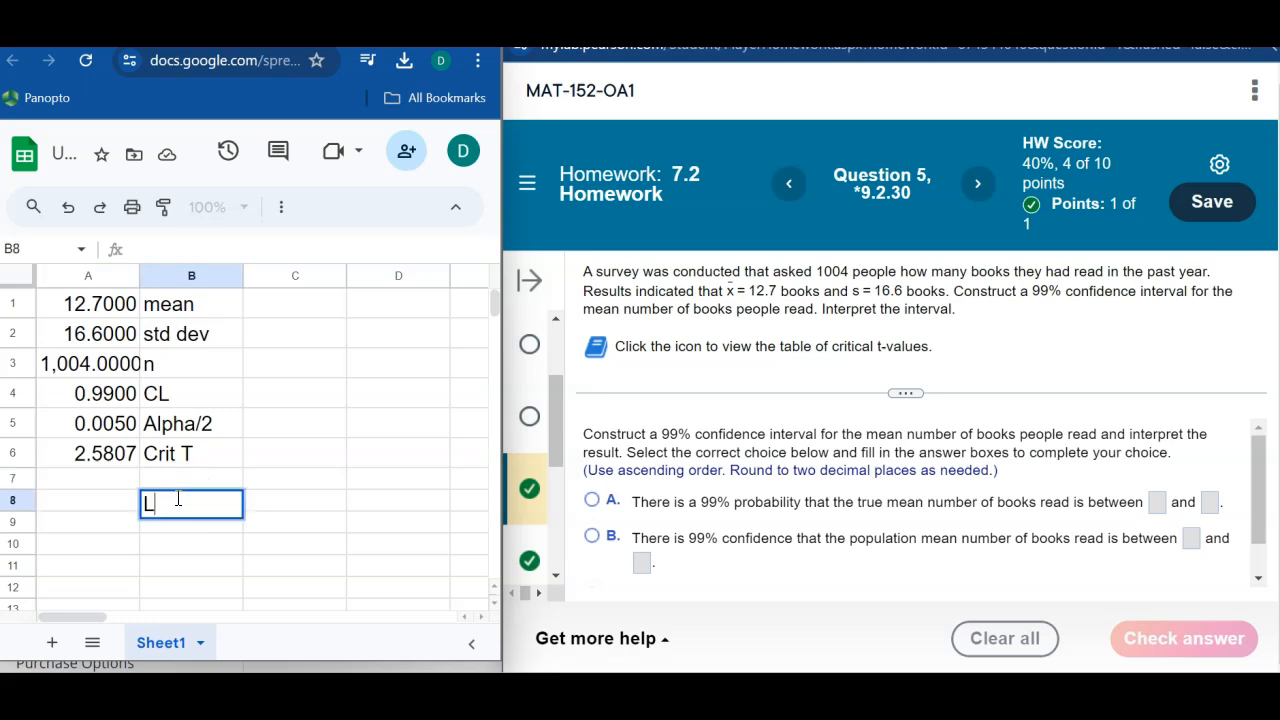
{"action": "key", "text": "Return"}
{"action": "type", "text": "Upper"}
{"action": "key", "text": "Up"}
Step: Calculate the lower bound in A8 with the formula =A1-A6*A2/sqrt(A3)
{"action": "key", "text": "Left"}
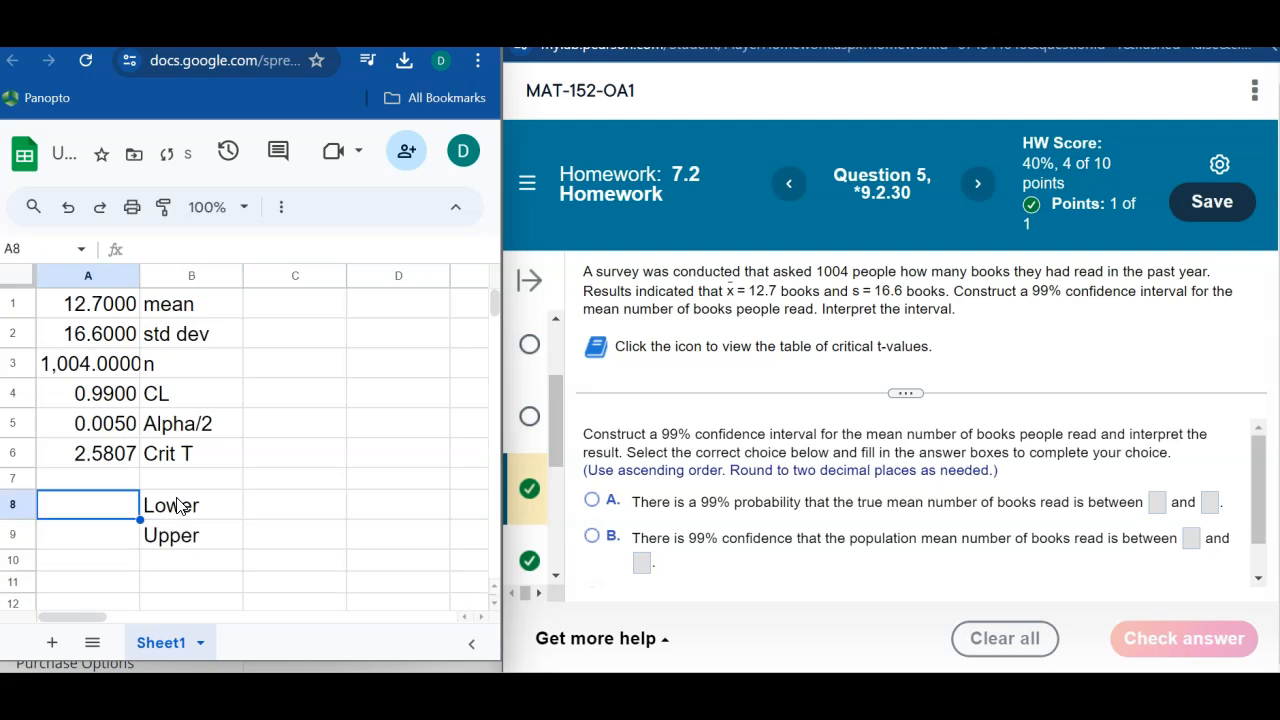
{"action": "type", "text": "="}
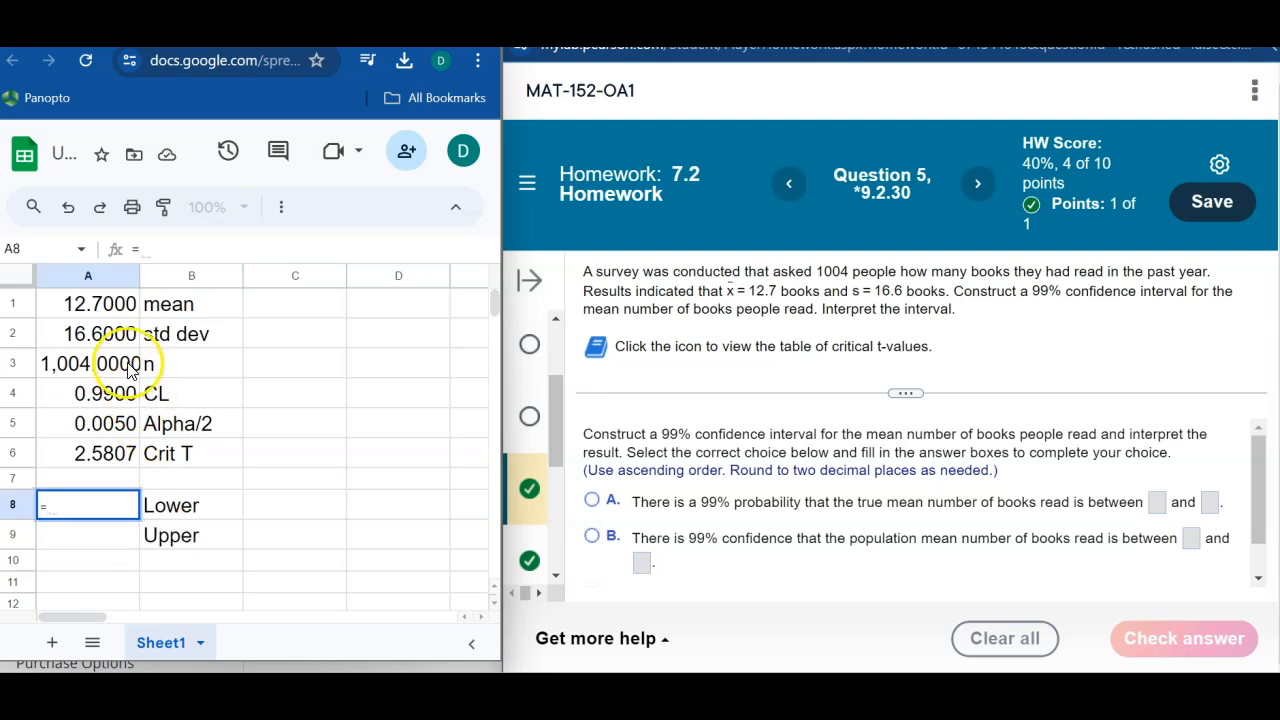
{"action": "left_click", "coordinate": [120, 308]}
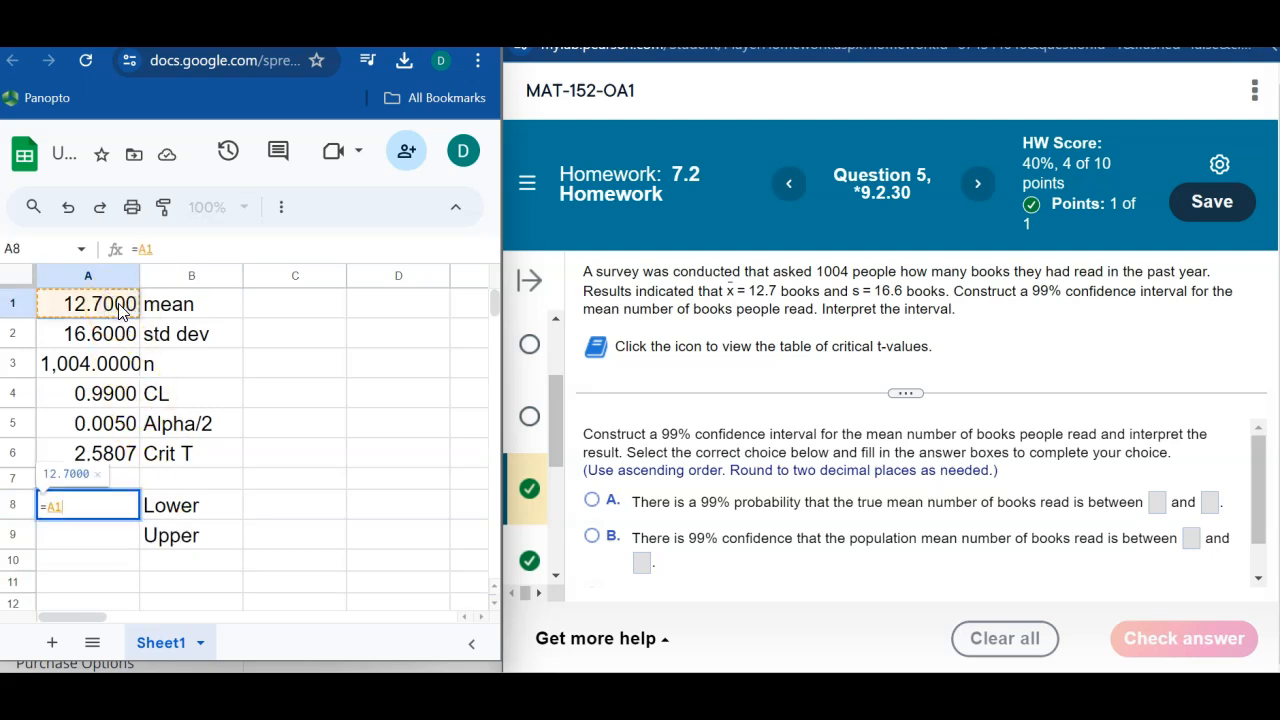
{"action": "type", "text": "-"}
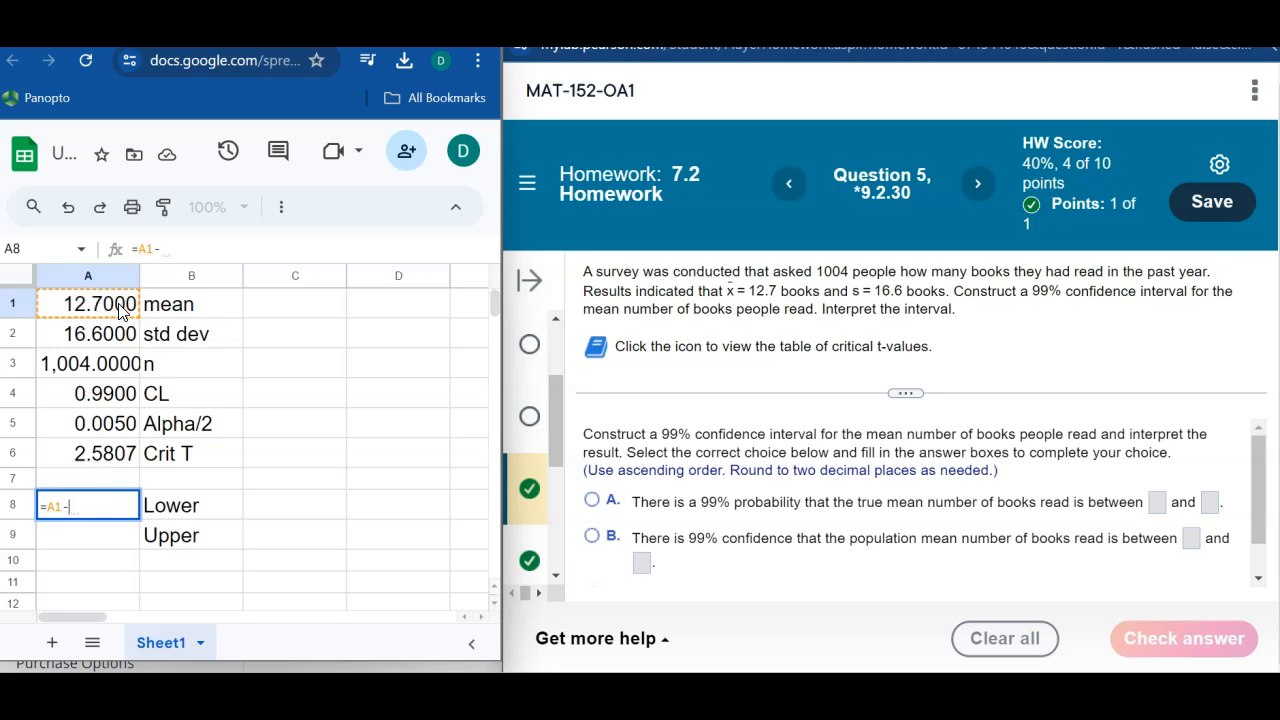
{"action": "left_click", "coordinate": [95, 458]}
{"action": "type", "text": "*"}
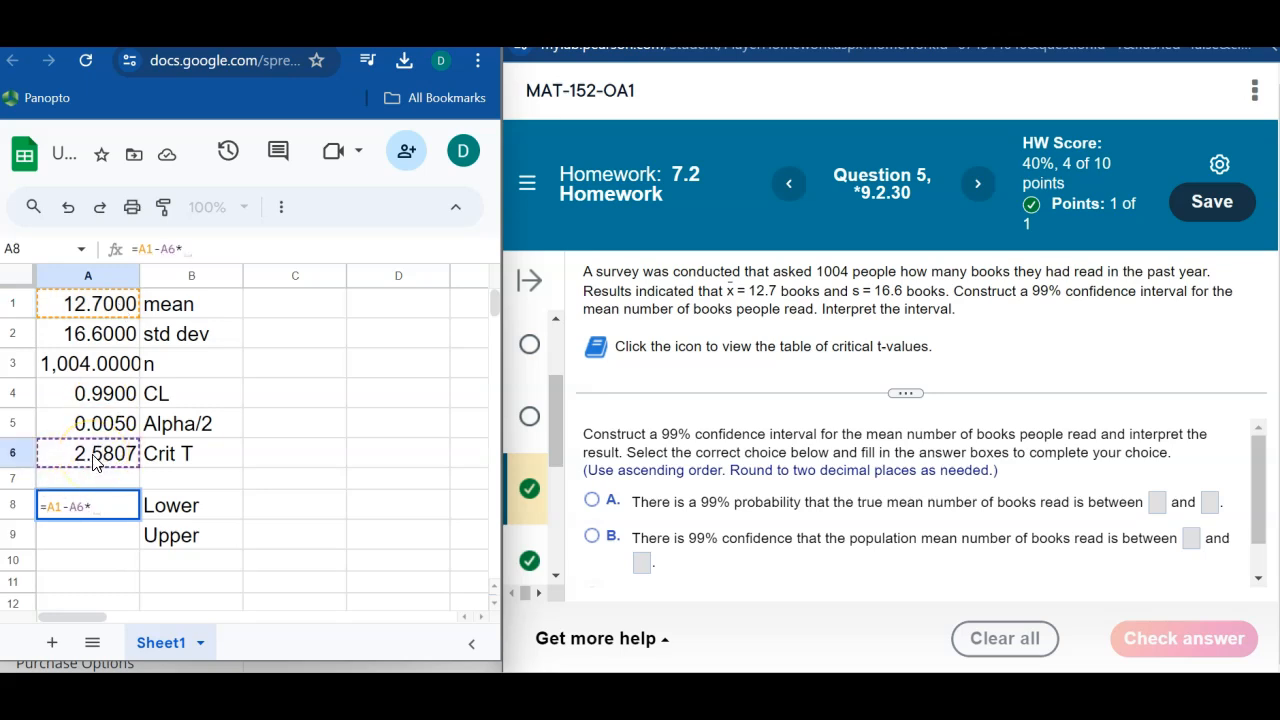
{"action": "left_click", "coordinate": [103, 338]}
{"action": "type", "text": "/"}
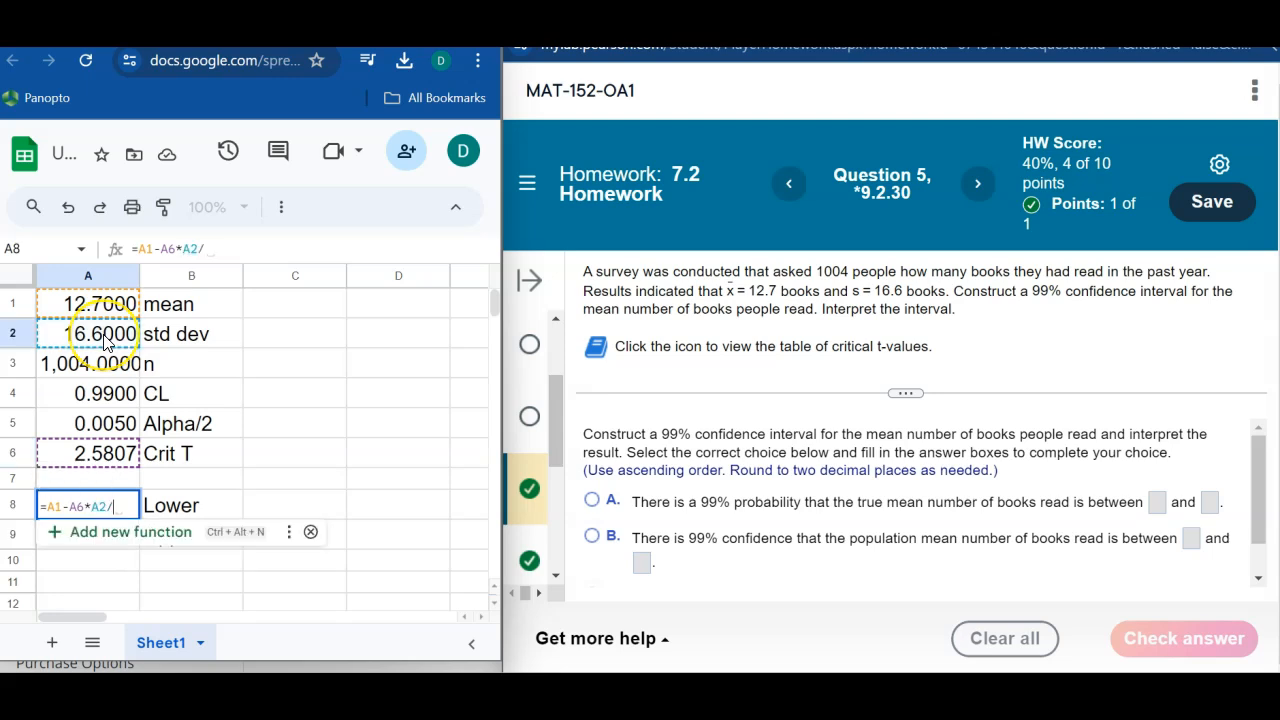
{"action": "type", "text": "sqrt("}
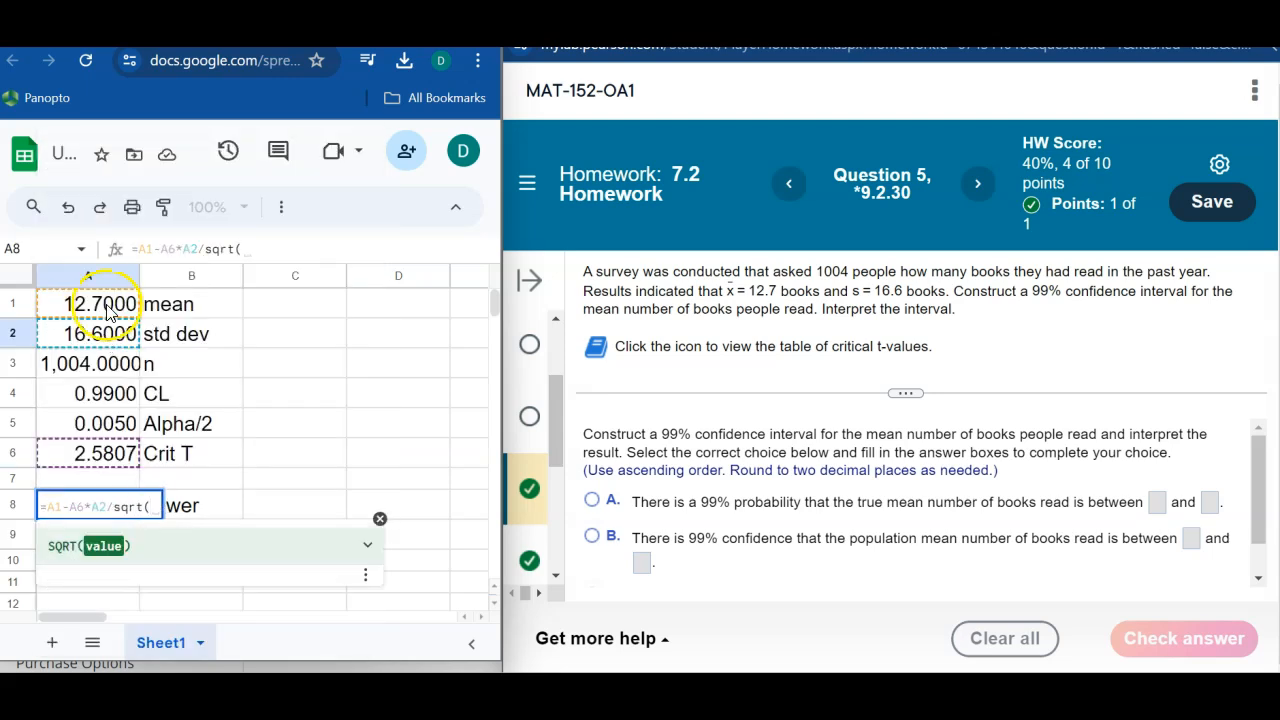
{"action": "left_click", "coordinate": [88, 370]}
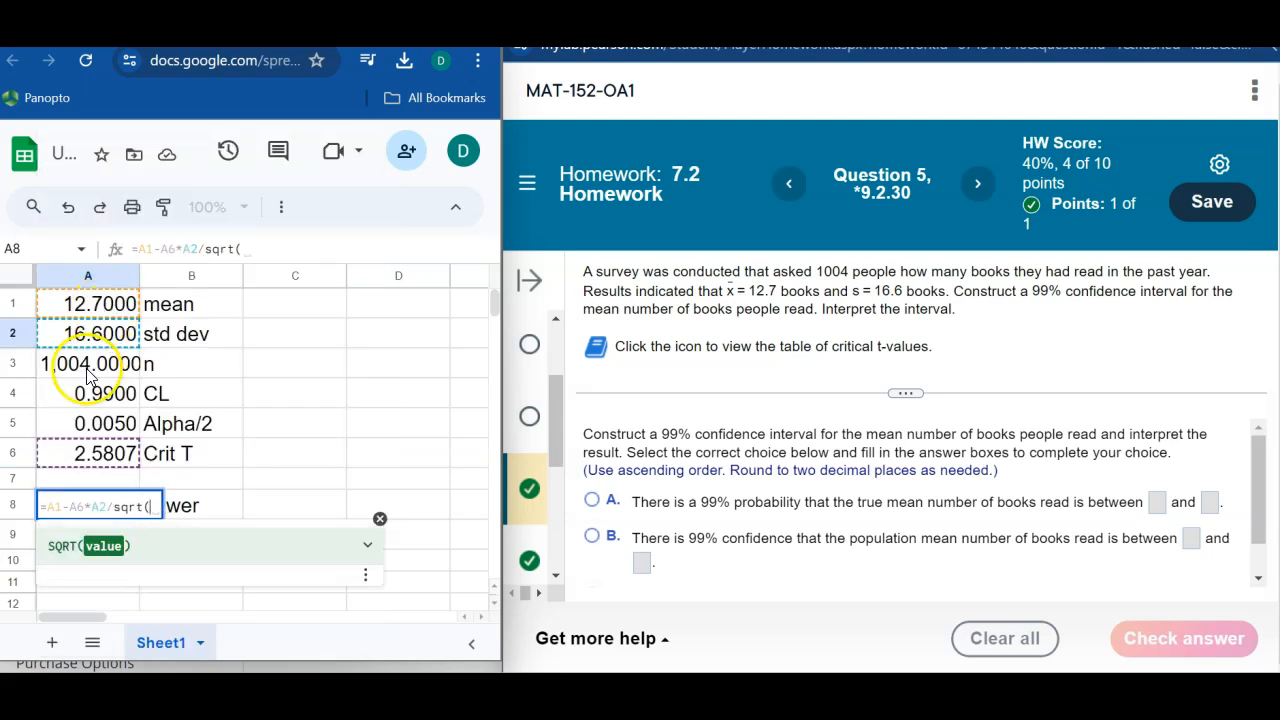
{"action": "type", "text": ")"}
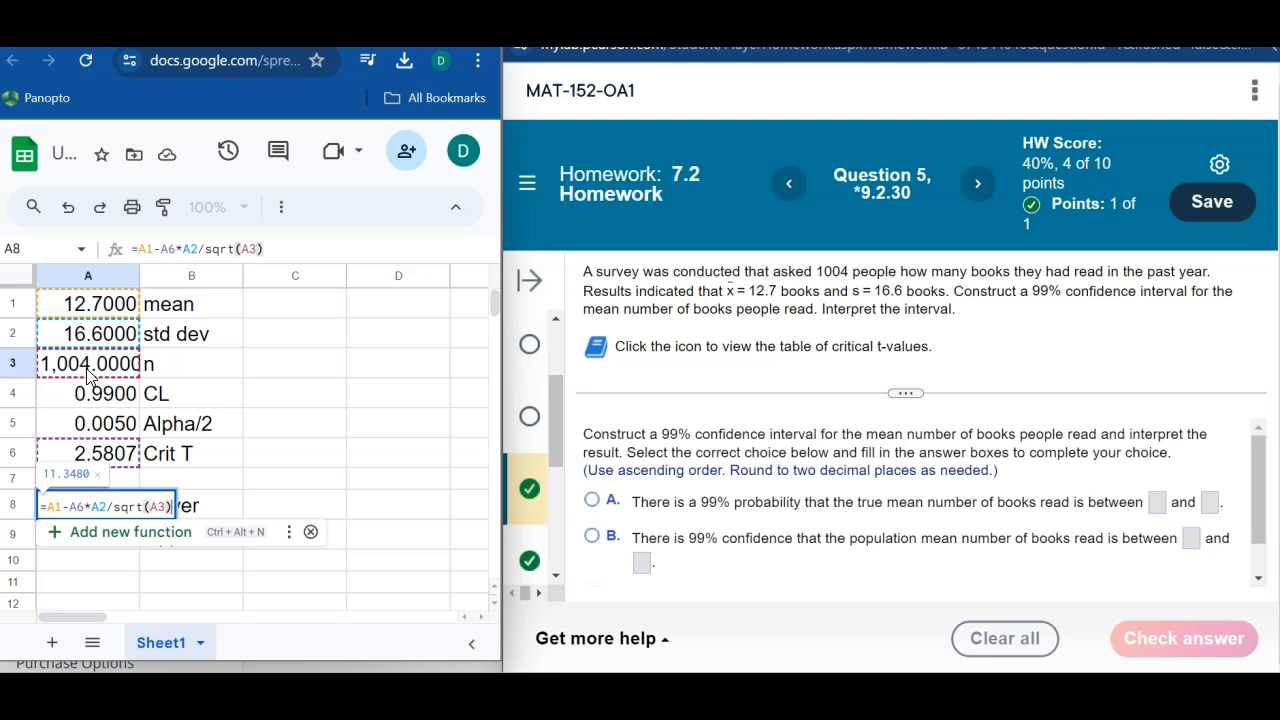
{"action": "key", "text": "Return"}
Step: Calculate the upper bound in A9 by adding the margin of error to the mean: =A1+A6*A2/sqrt(A3)
{"action": "type", "text": "="}
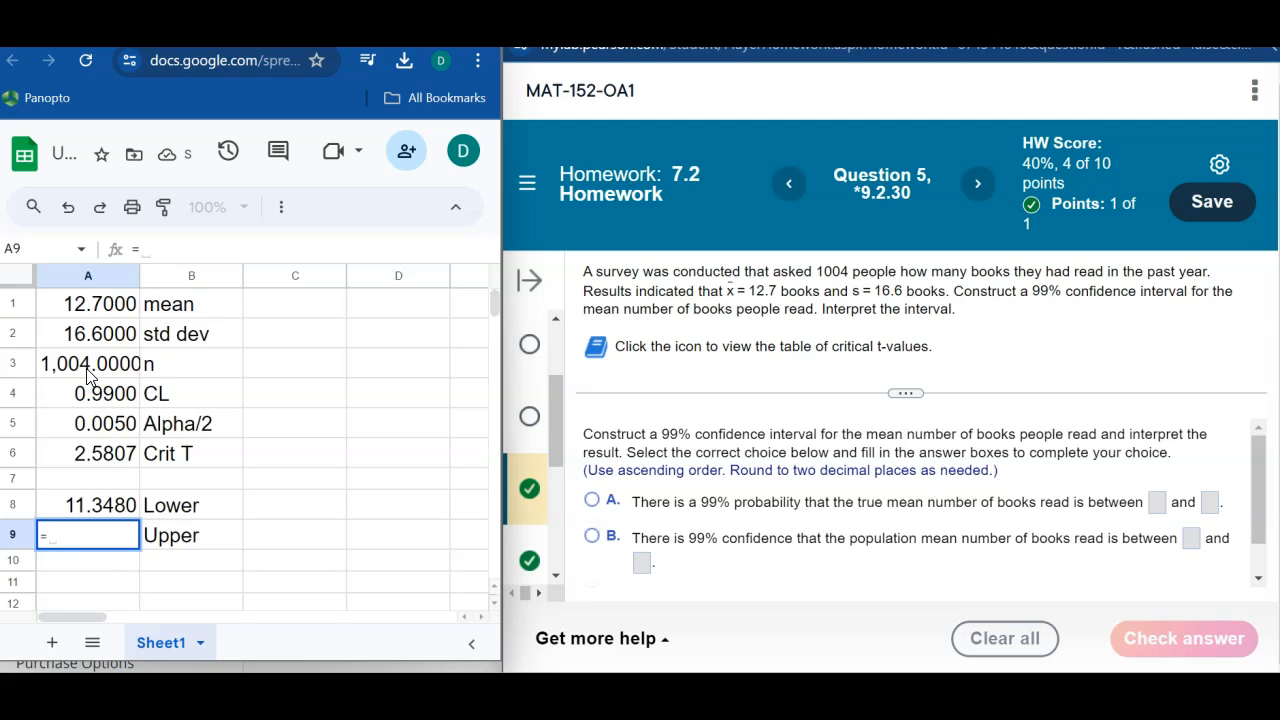
{"action": "left_click", "coordinate": [98, 310]}
{"action": "type", "text": "+"}
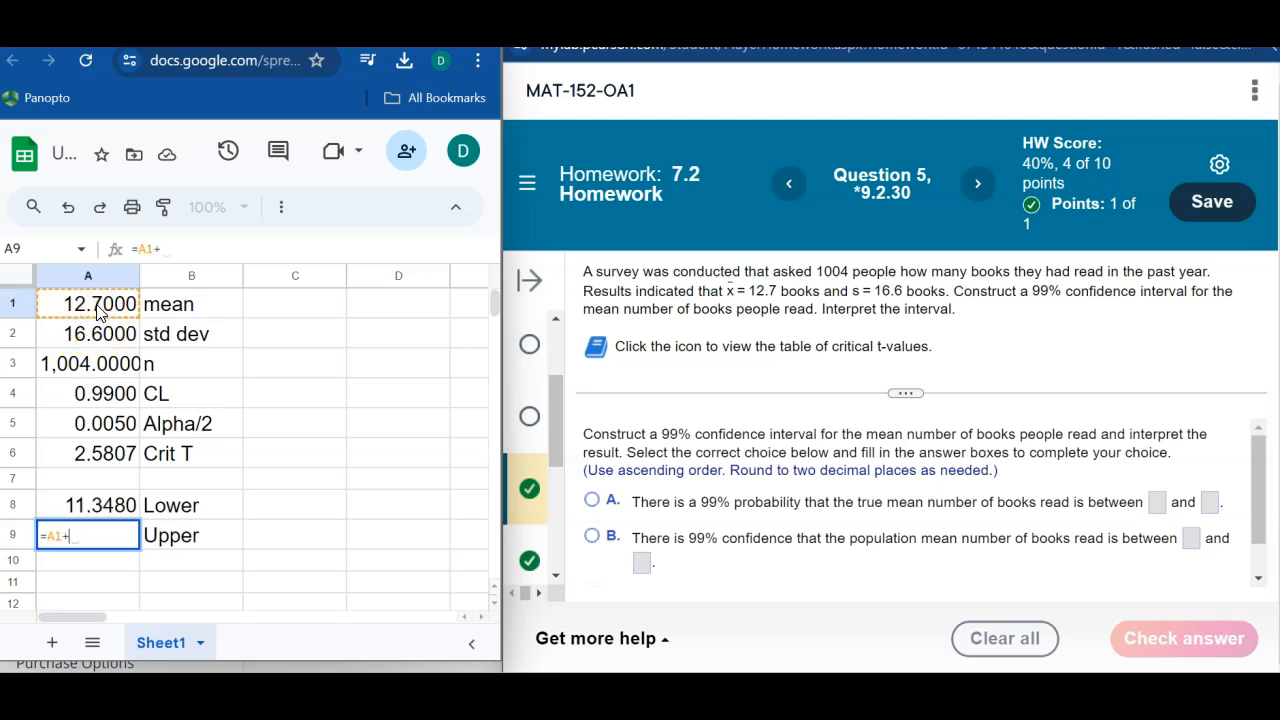
{"action": "left_click", "coordinate": [90, 459]}
{"action": "type", "text": "*"}
{"action": "left_click", "coordinate": [95, 338]}
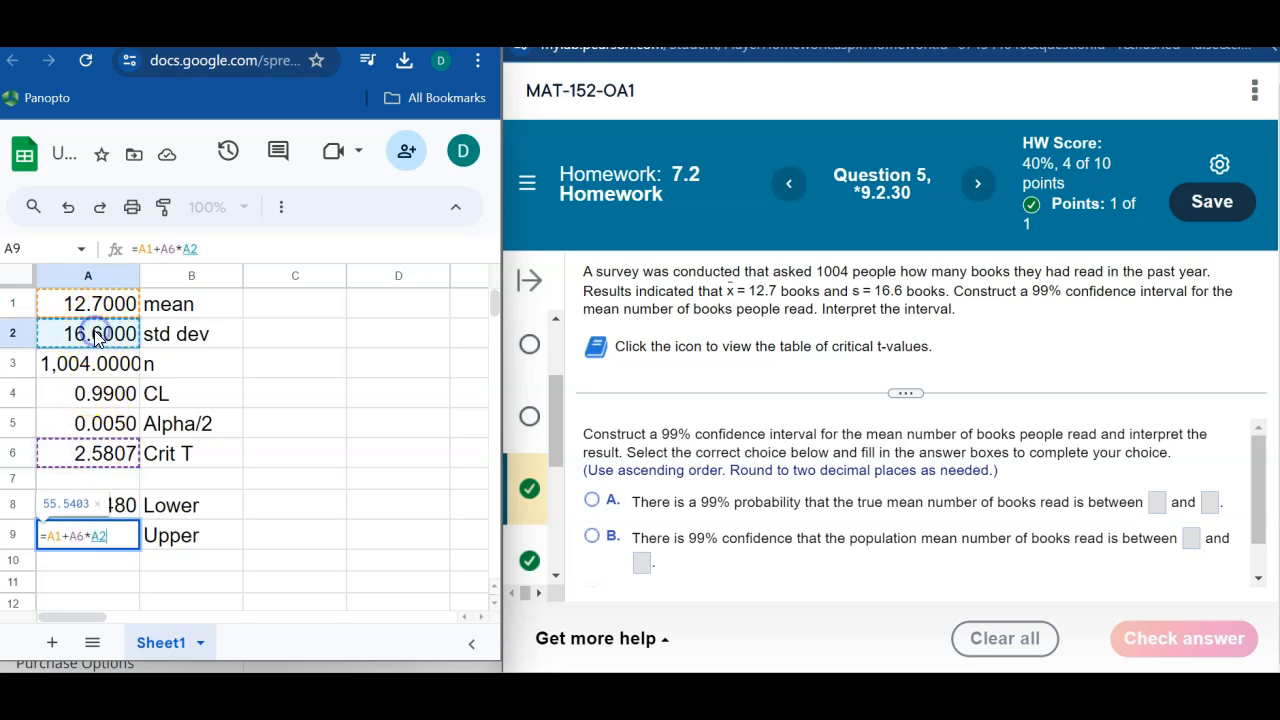
{"action": "type", "text": "/sqrt("}
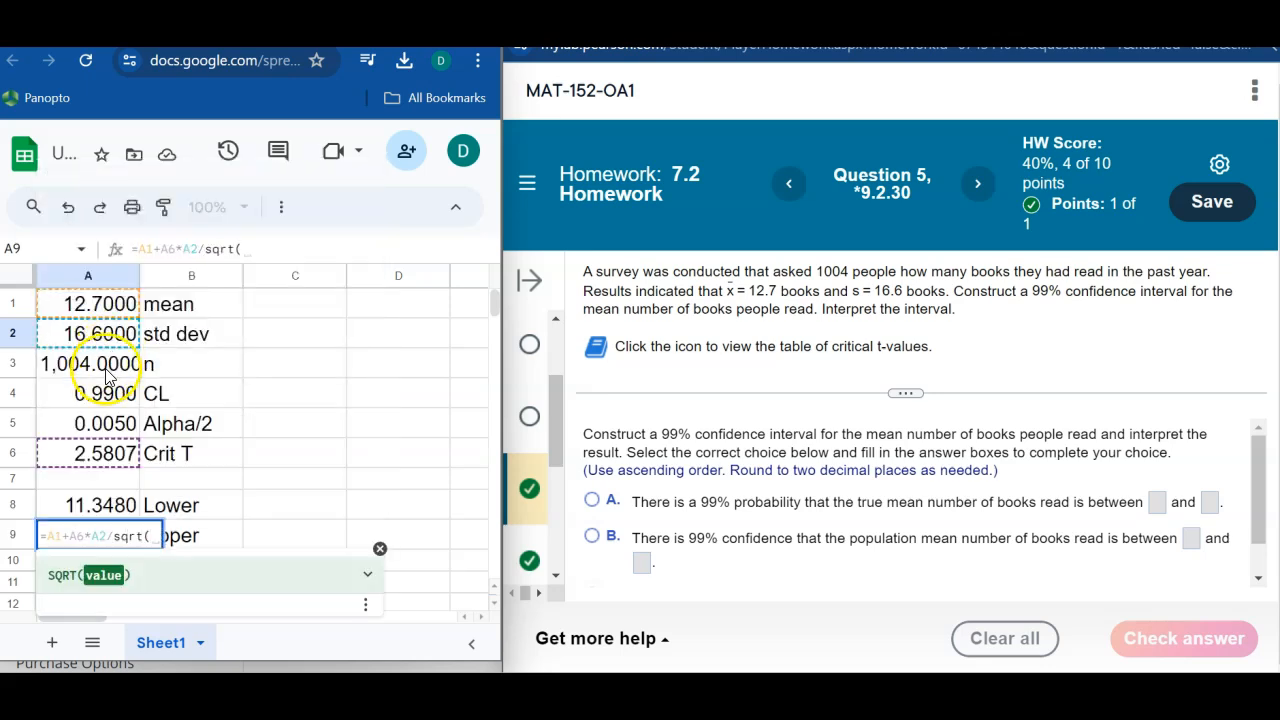
{"action": "left_click", "coordinate": [105, 366]}
{"action": "key", "text": "Return"}
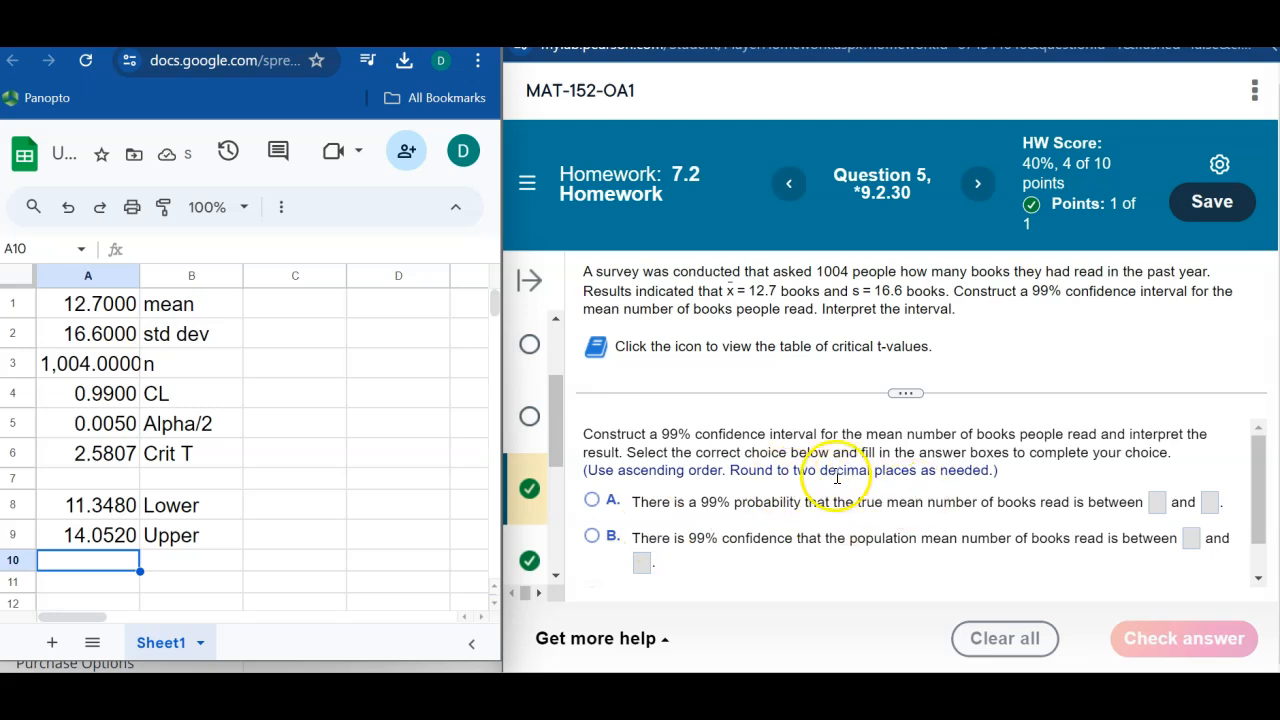
Step: Reduce the number format of the two bounds in A8:A9 to two decimal places
{"action": "left_click", "coordinate": [92, 510]}
{"action": "left_click_drag", "start_coordinate": [92, 510], "coordinate": [91, 532]}
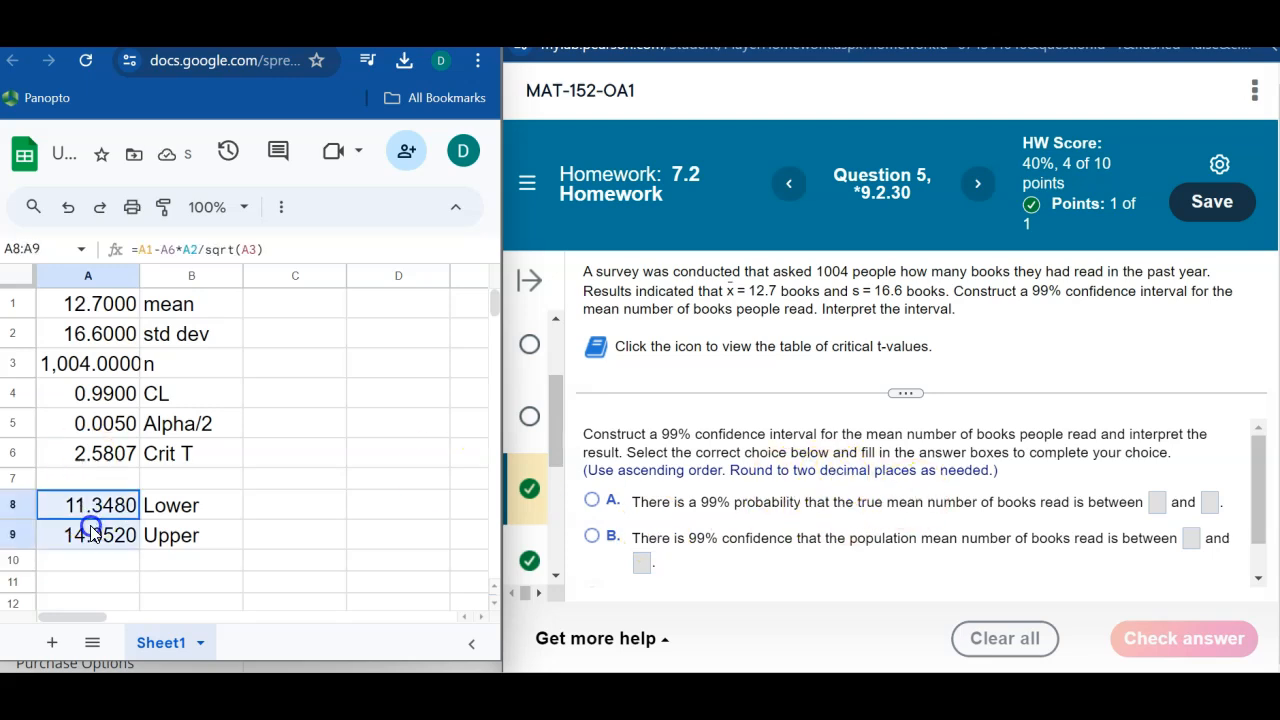
{"action": "left_click", "coordinate": [279, 212]}
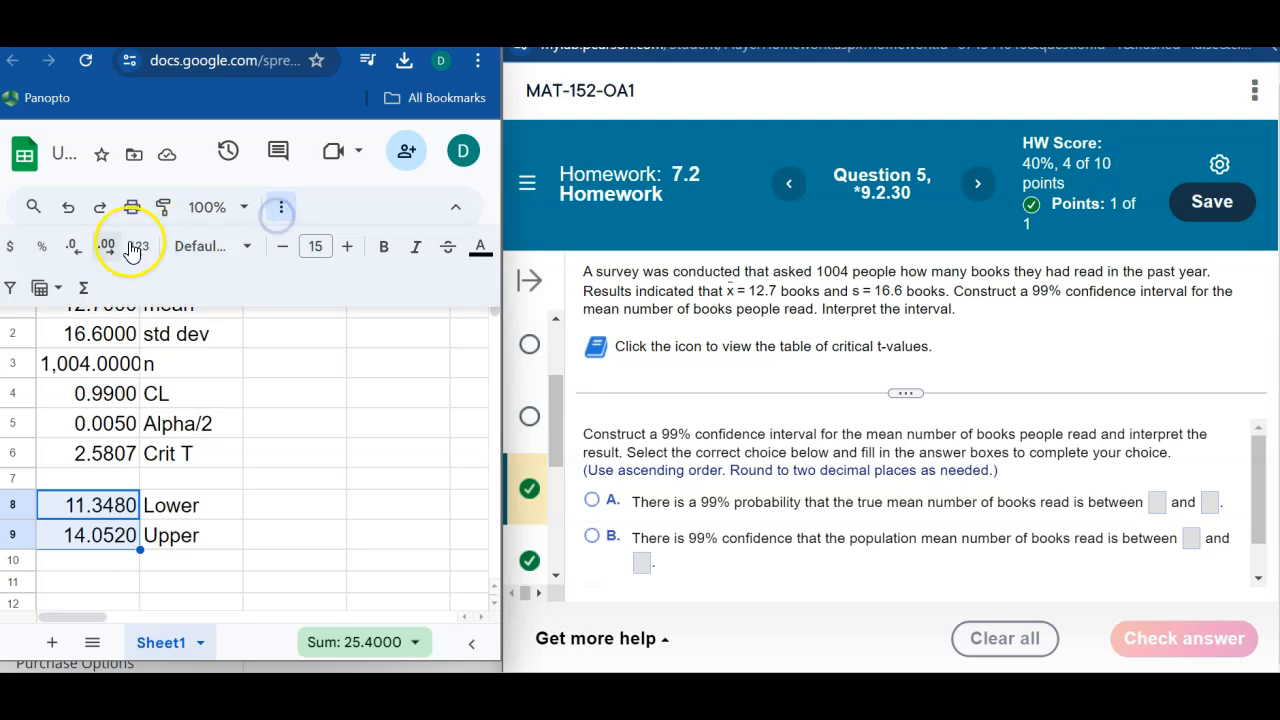
{"action": "left_click", "coordinate": [75, 248]}
{"action": "left_click", "coordinate": [75, 248]}
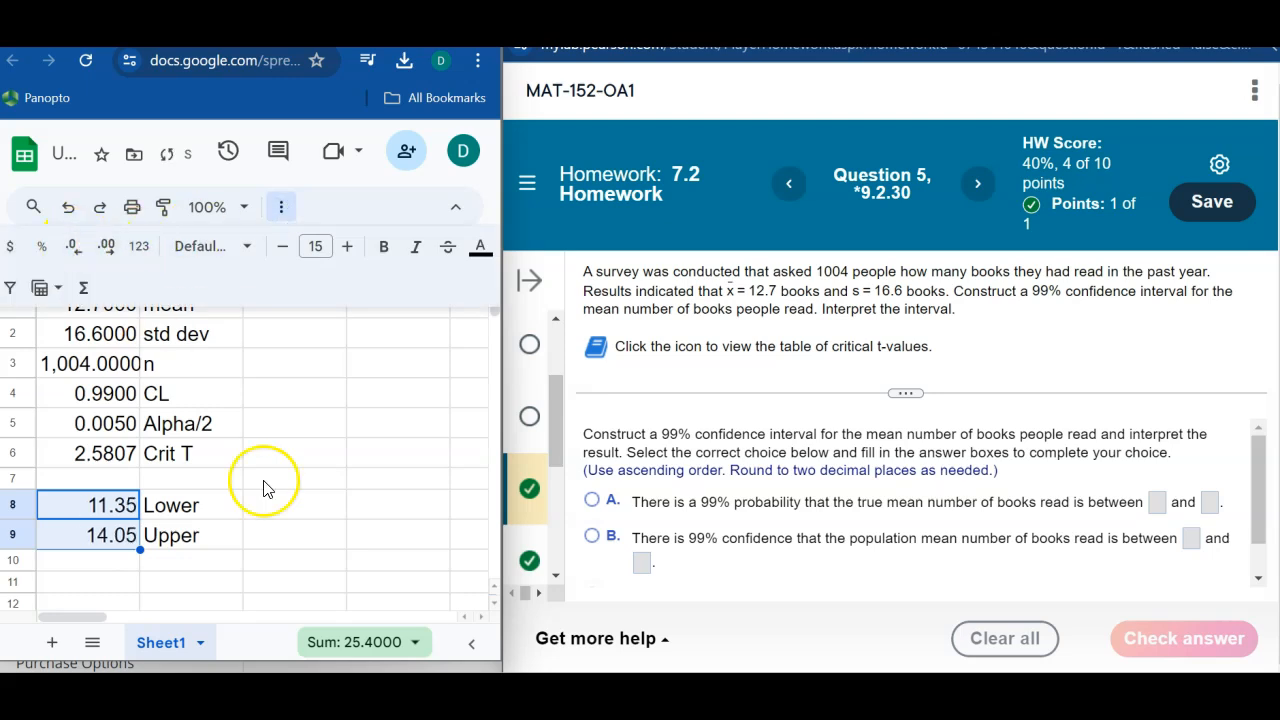
{"action": "left_click", "coordinate": [290, 505]}
Step: In the Pearson homework question, choose answer B, fill in 11.35 and 14.05 as the interval bounds, and submit the answer
{"action": "left_click_drag", "start_coordinate": [1258, 481], "coordinate": [1258, 494]}
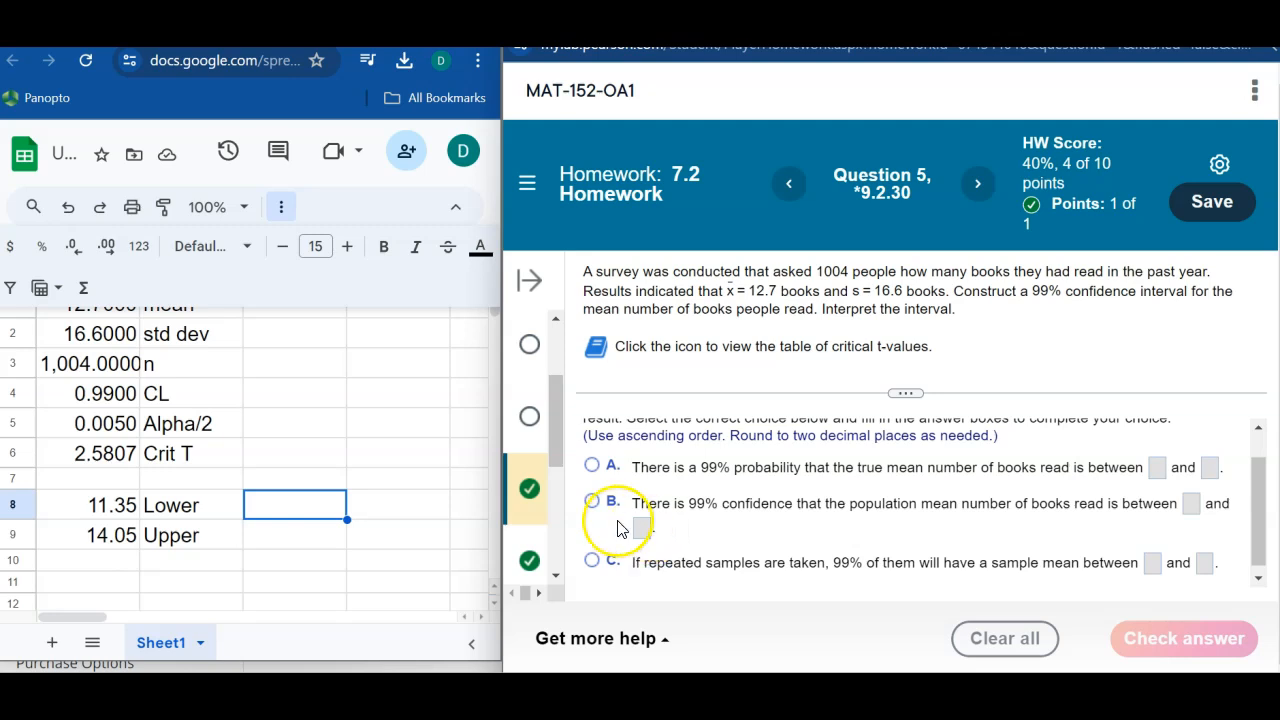
{"action": "left_click", "coordinate": [594, 503]}
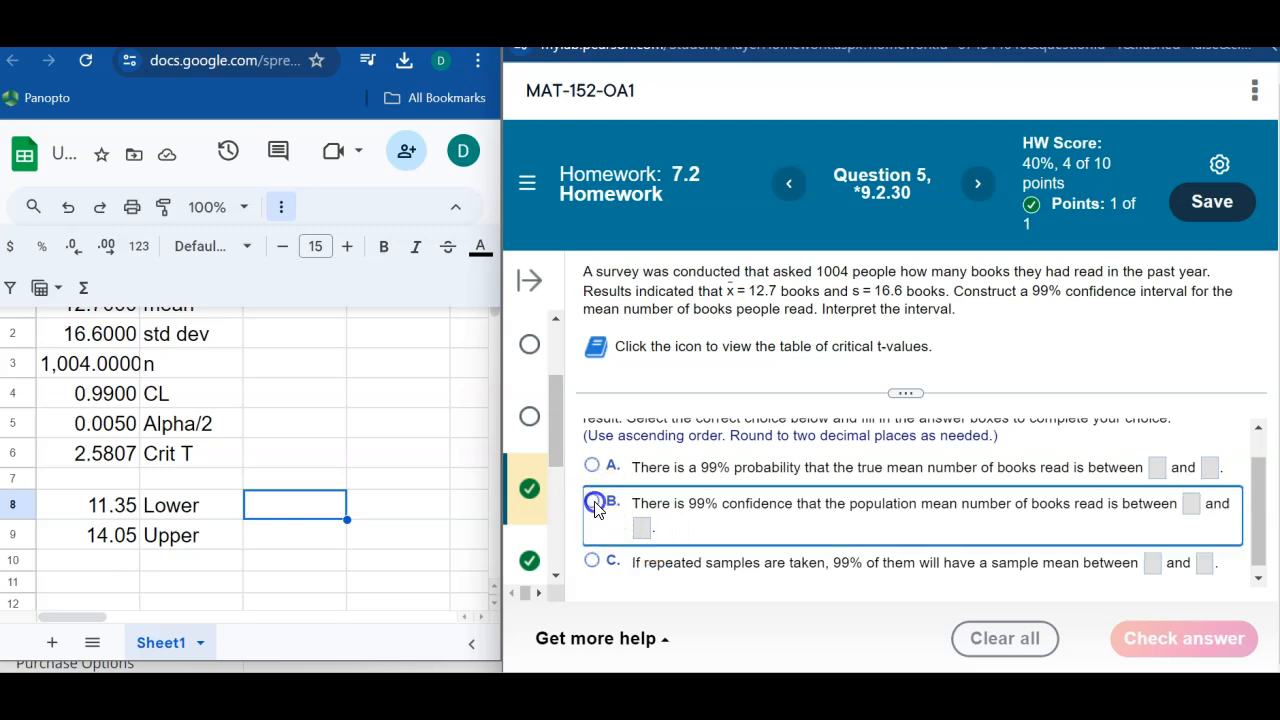
{"action": "left_click", "coordinate": [1190, 503]}
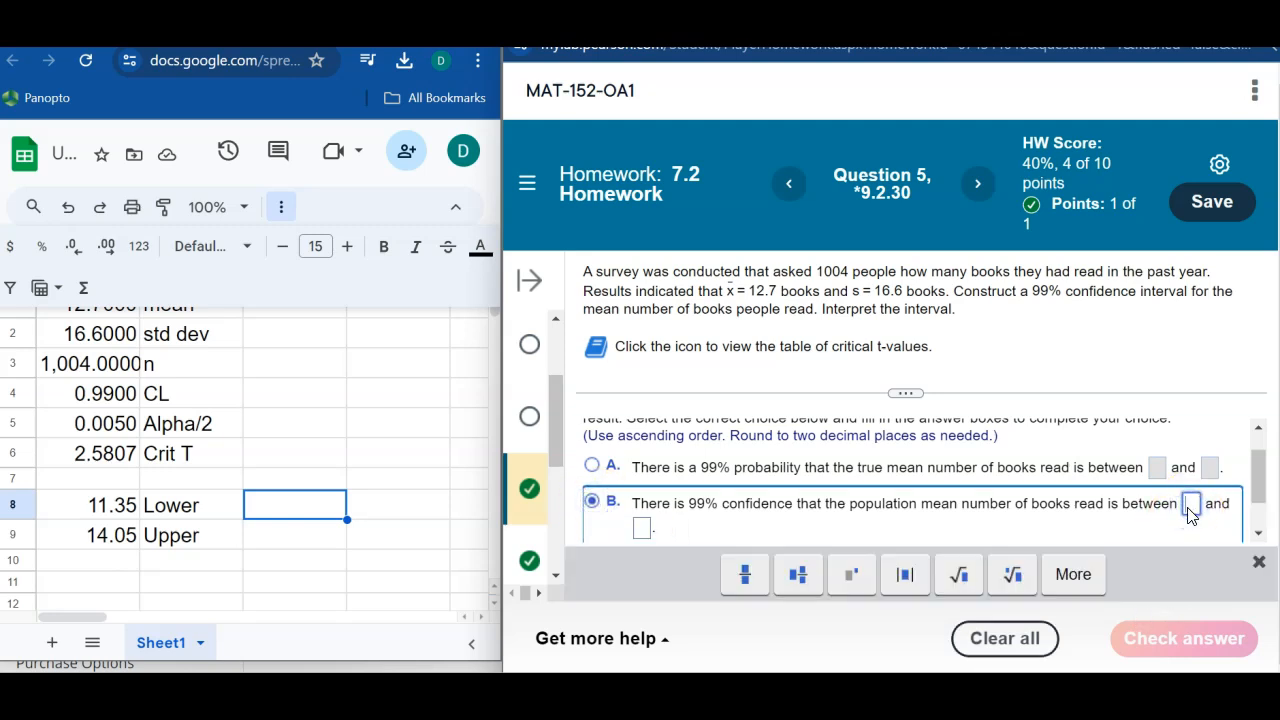
{"action": "type", "text": "11.35"}
{"action": "left_click", "coordinate": [670, 490]}
{"action": "type", "text": "14.05"}
{"action": "key", "text": "Return"}
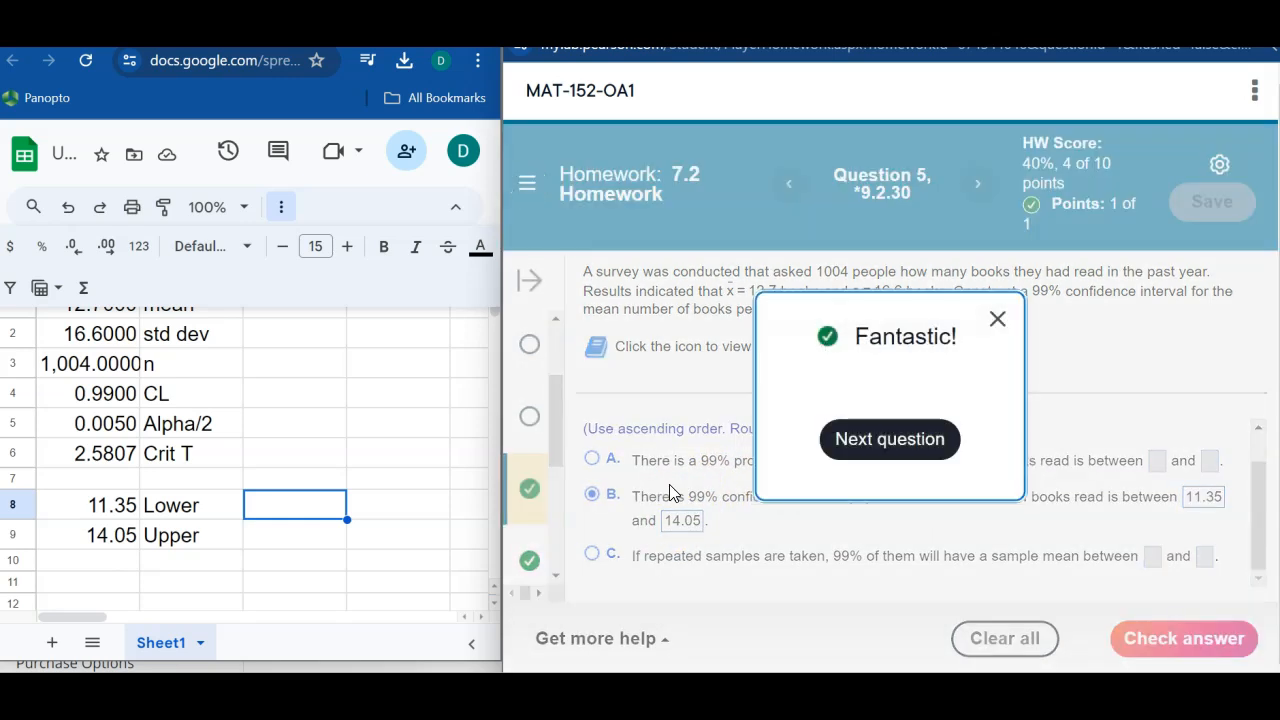